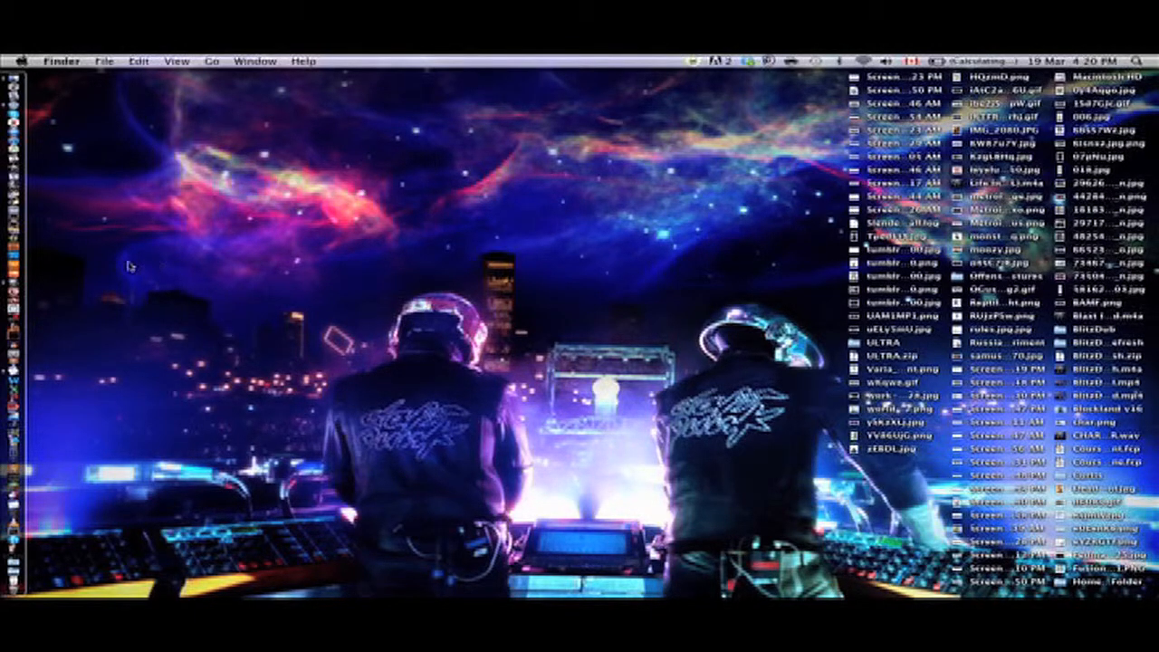
- Switch to Logic Pro and open the recent project RUNDATRAP
left_click(34, 280)
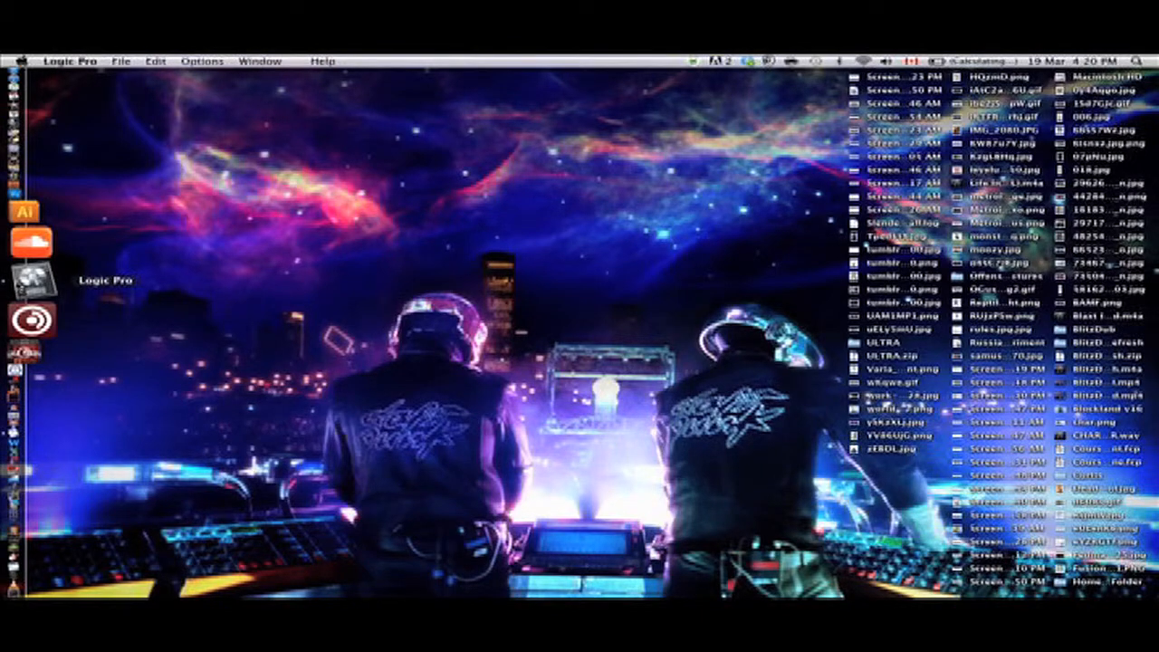
left_click(120, 61)
mouse_move(158, 98)
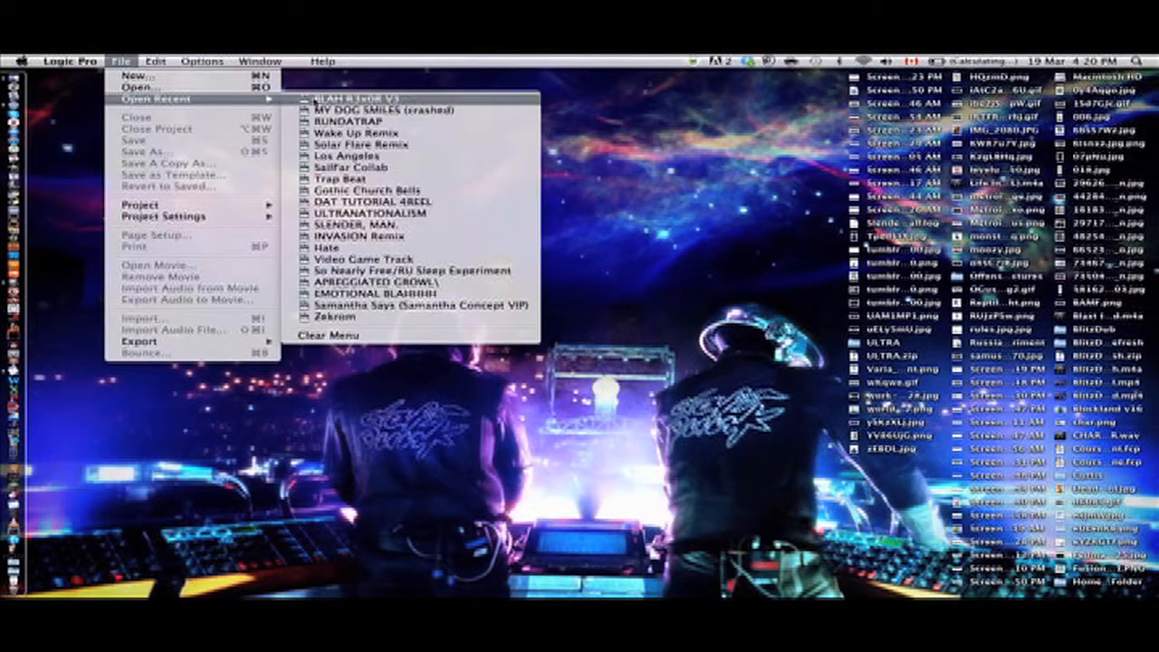
left_click(328, 122)
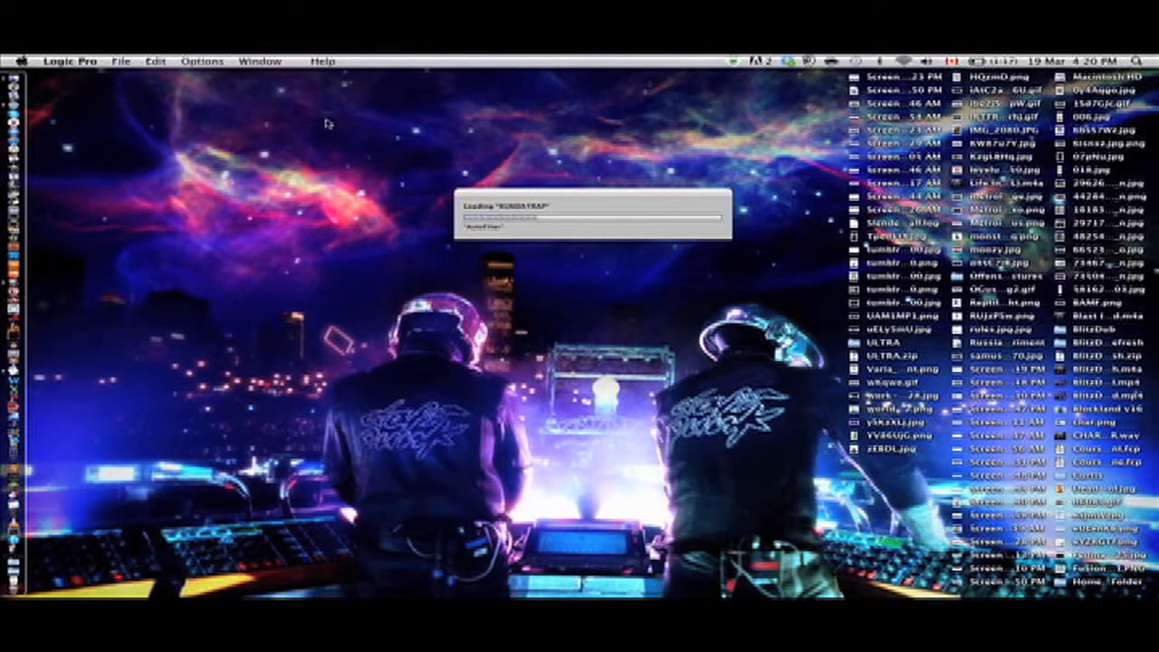
- Raise the system volume and play the song from the start, turning up the Output channel before stopping playback
key("XF86AudioRaiseVolume")
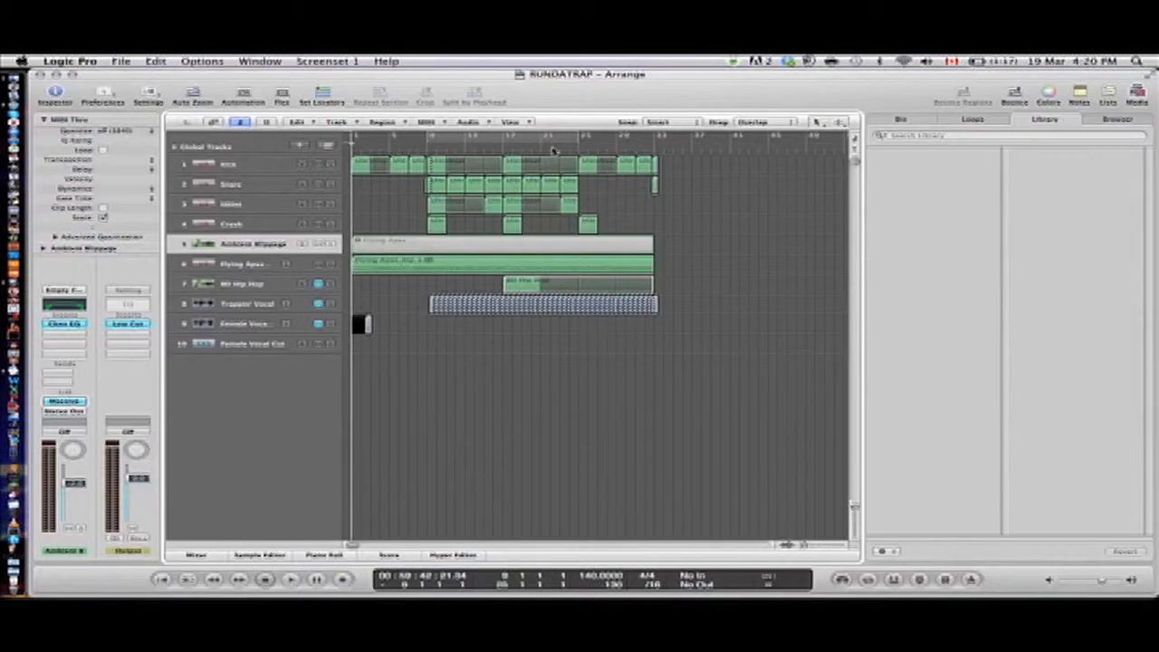
left_click_drag(446, 150, 351, 147)
key("XF86AudioRaiseVolume")
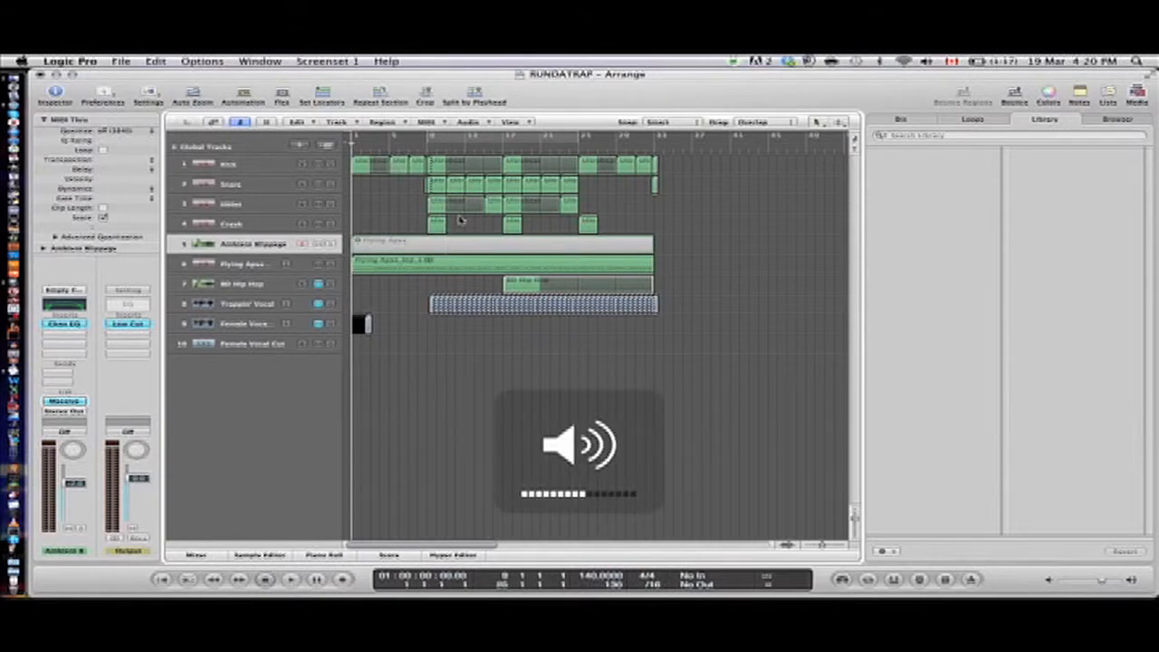
key("XF86AudioRaiseVolume")
key("XF86AudioRaiseVolume")
key("XF86AudioRaiseVolume")
key("XF86AudioRaiseVolume")
key("space")
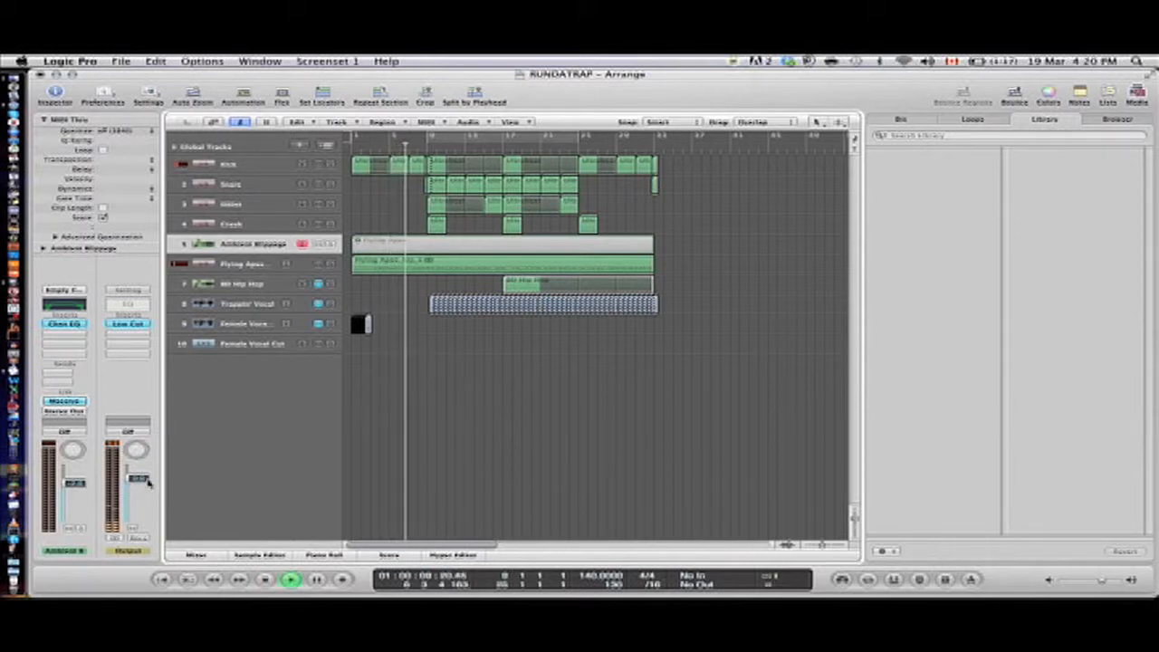
left_click_drag(144, 479, 144, 468)
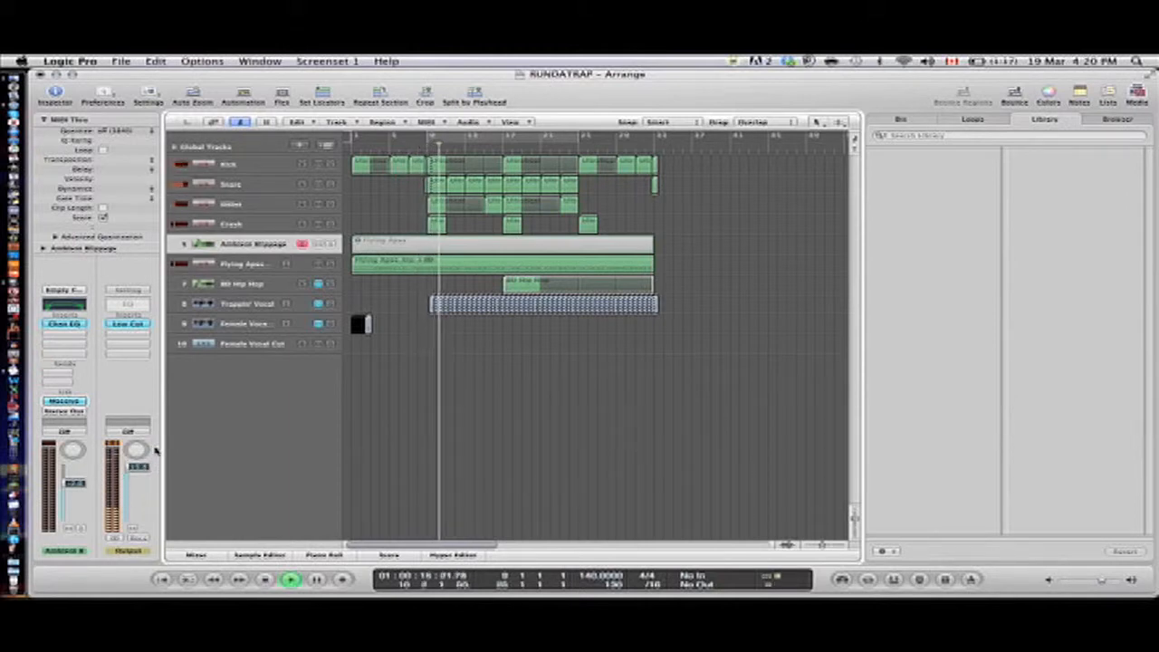
key("space")
- Lower the Output channel level again, and save the project with the playhead back at bar 1
left_click_drag(143, 468, 143, 476)
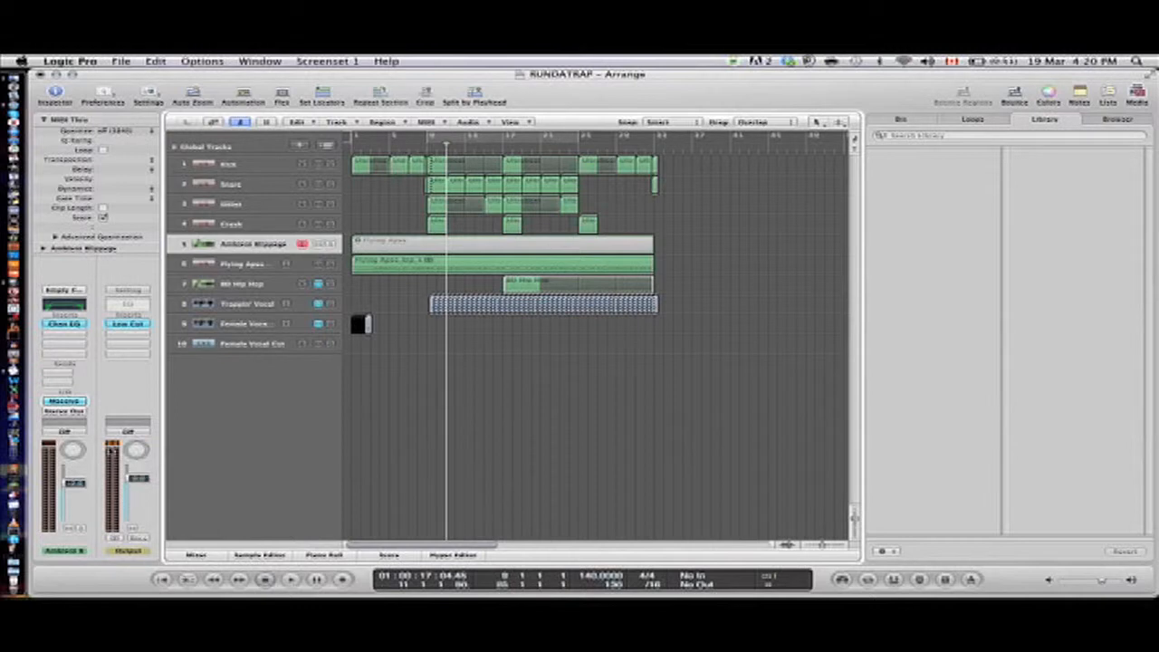
left_click_drag(426, 147, 301, 134)
key("super+s")
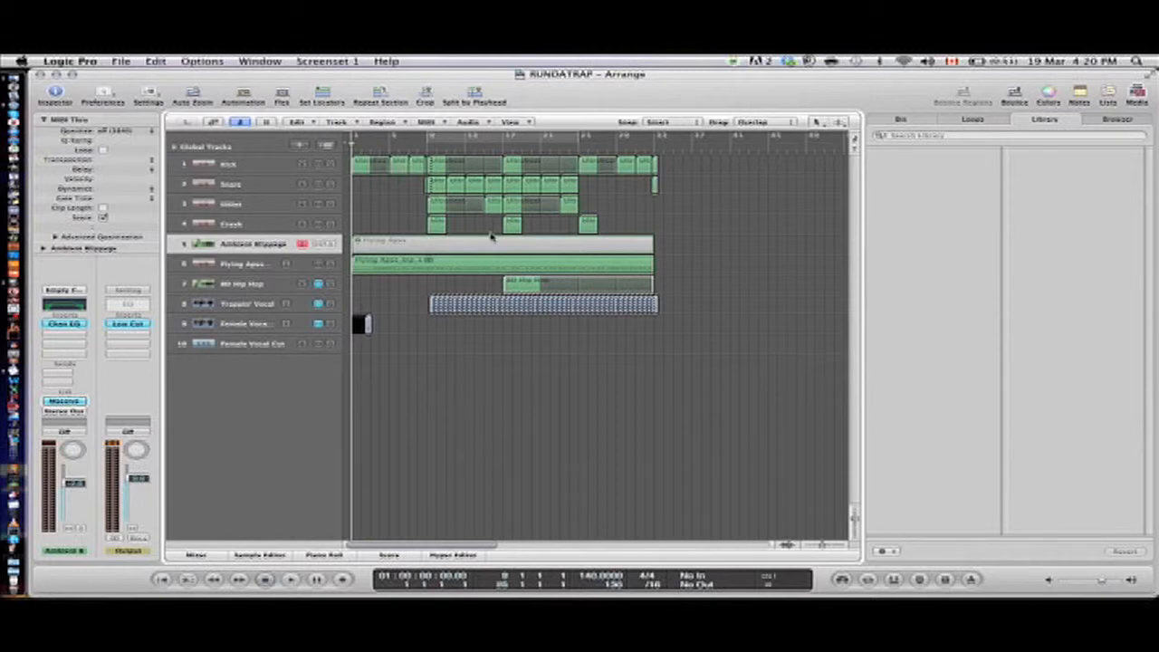
- Show the track automation to examine the Kick track's AutoFilter cutoff curve, and hide the automation again
key("a")
key("ctrl+Right")
key("ctrl+Right")
key("ctrl+Right")
scroll(459, 211, "up", 3)
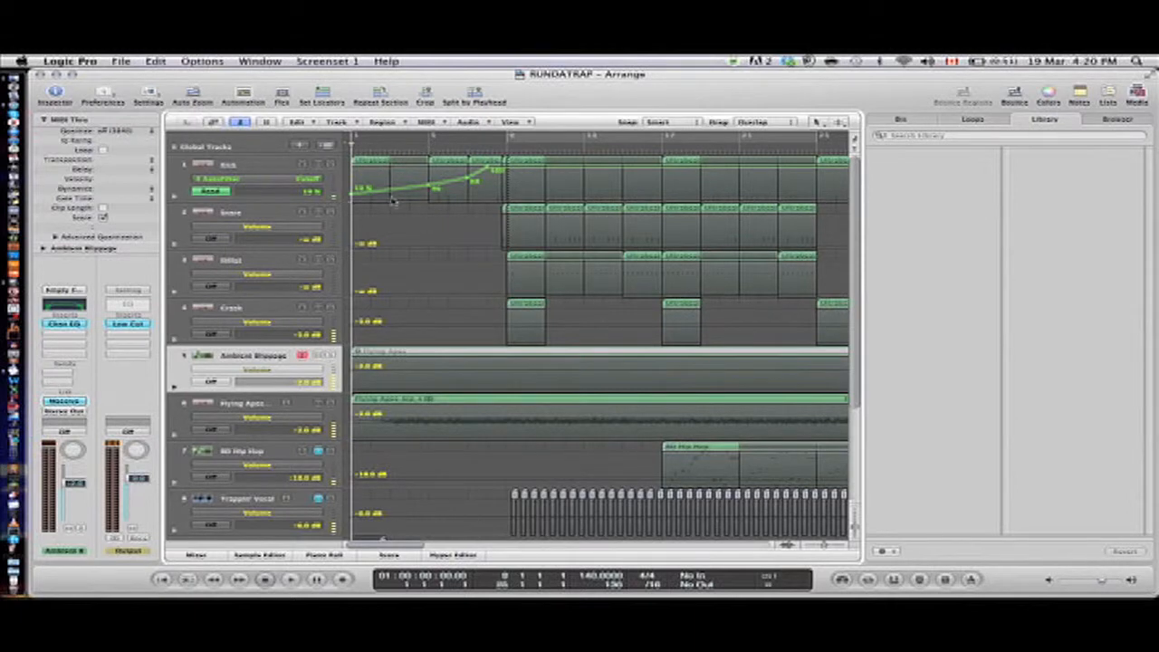
key("a")
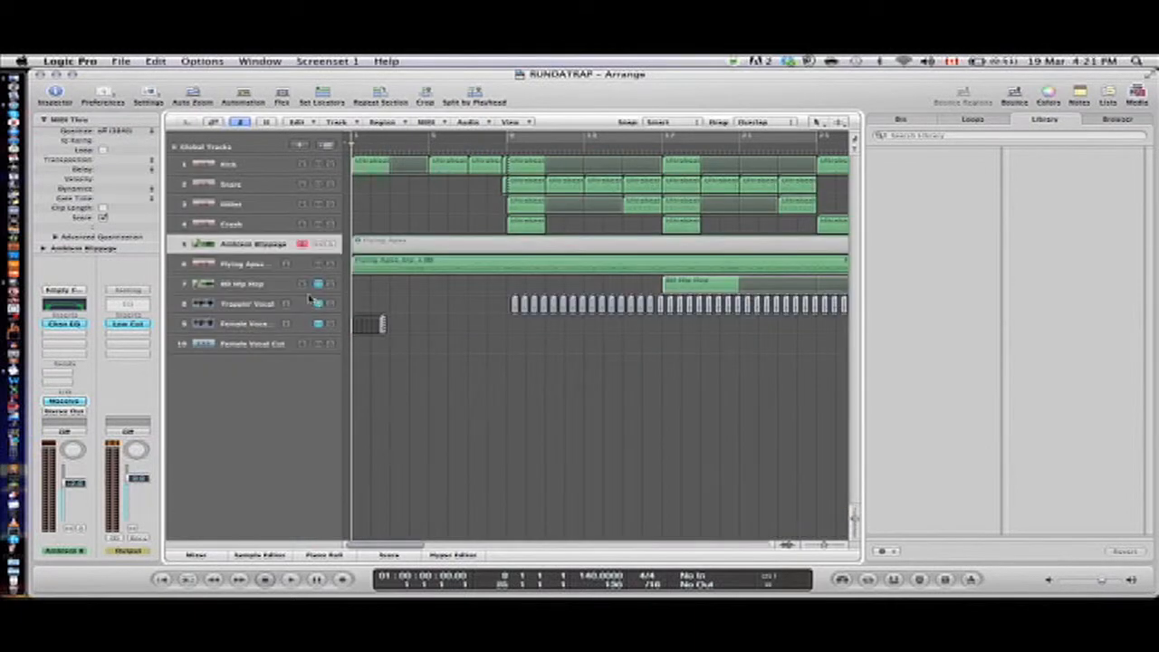
- Insert an AutoFilter on the Flying Apes track below its reverb and raise the filter's cutoff slightly
left_click(253, 263)
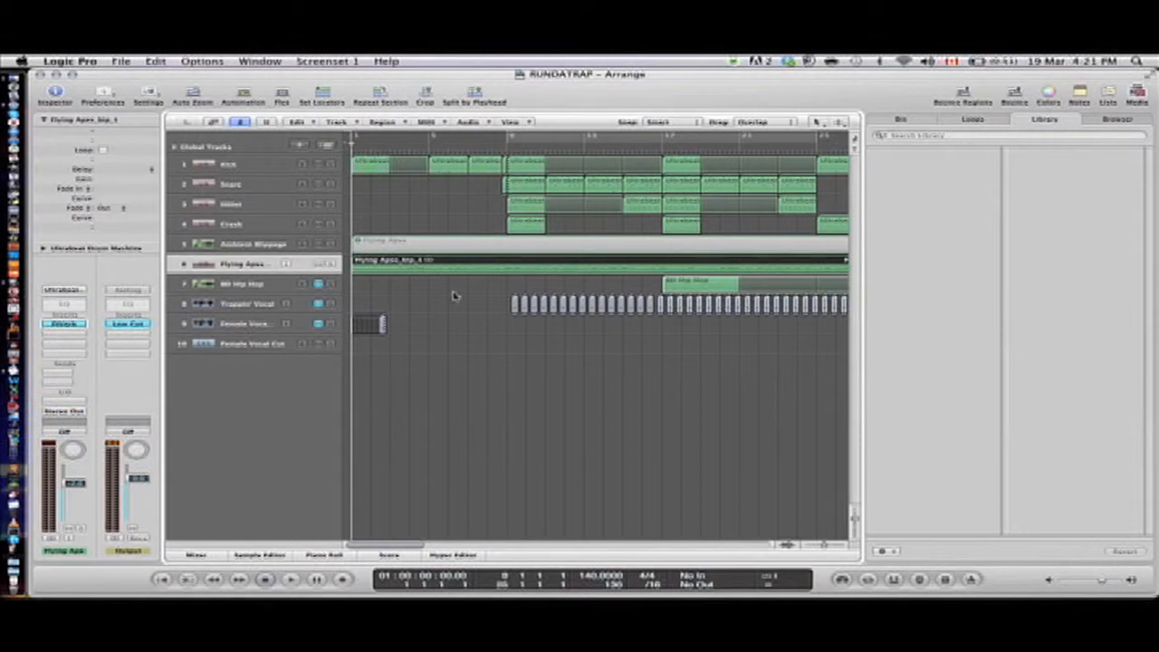
left_click(65, 332)
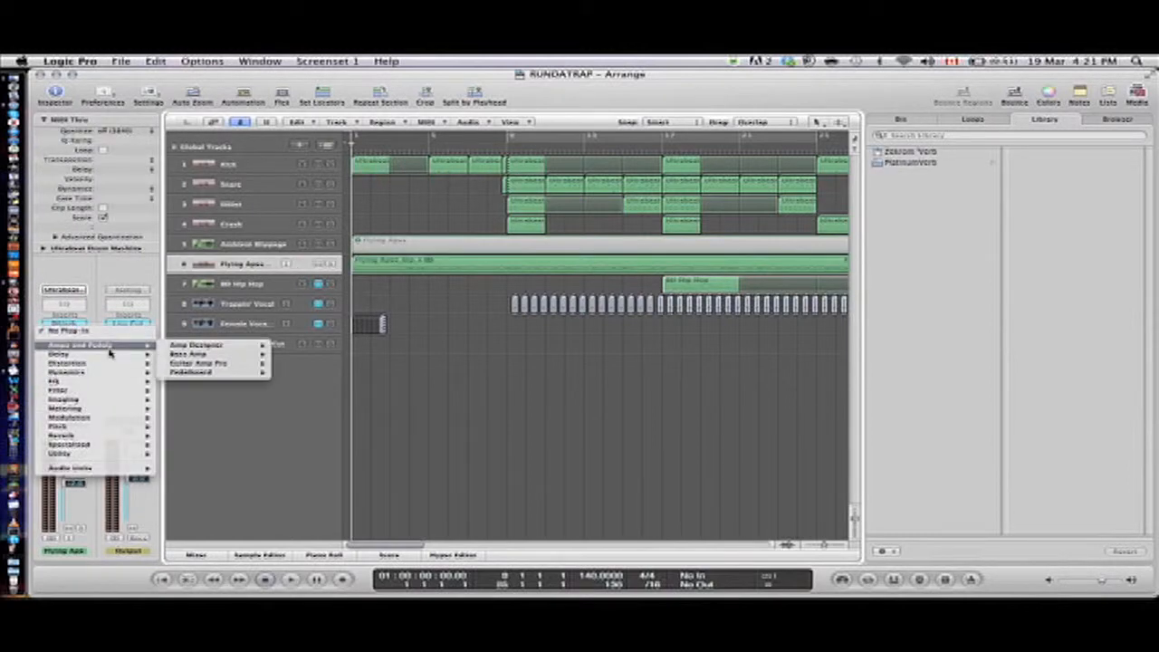
mouse_move(114, 390)
left_click(188, 390)
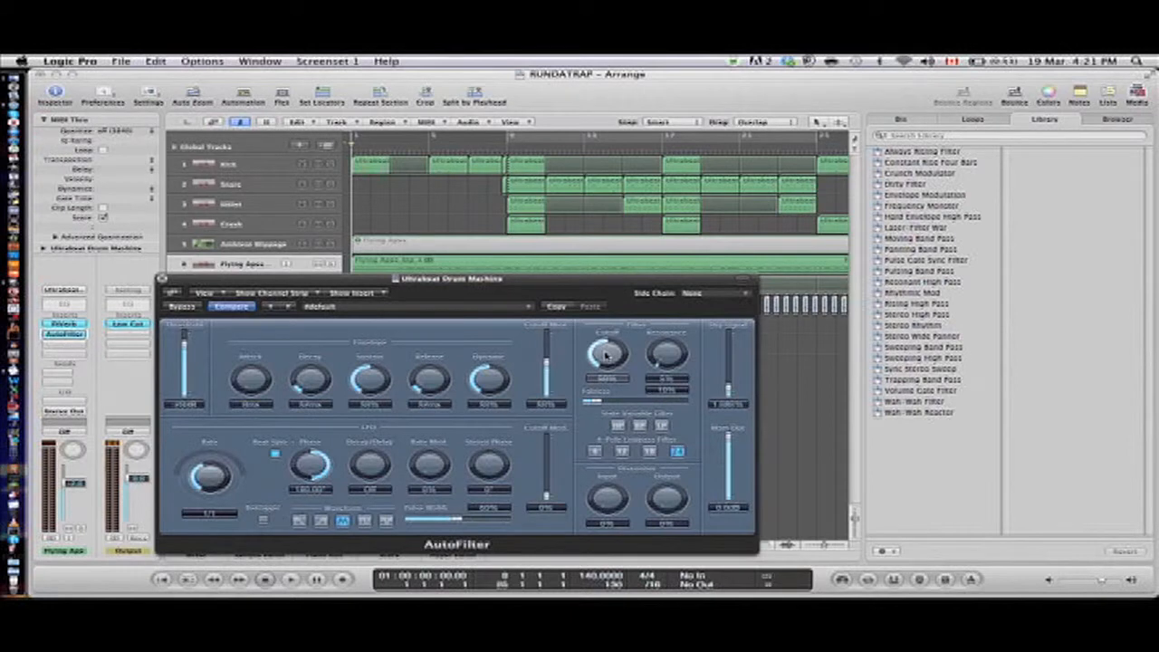
mouse_move(606, 354)
left_mouse_down()
mouse_move(601, 282)
mouse_move(579, 279)
mouse_move(594, 344)
left_mouse_up()
left_click_drag(544, 280, 814, 393)
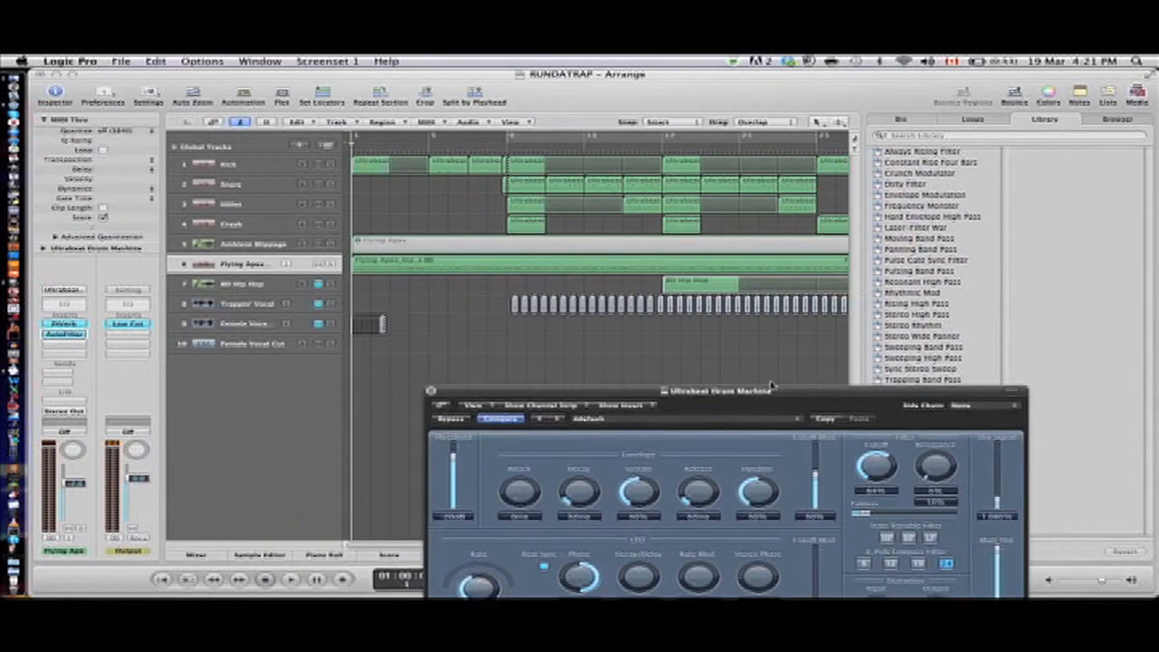
left_click(425, 296)
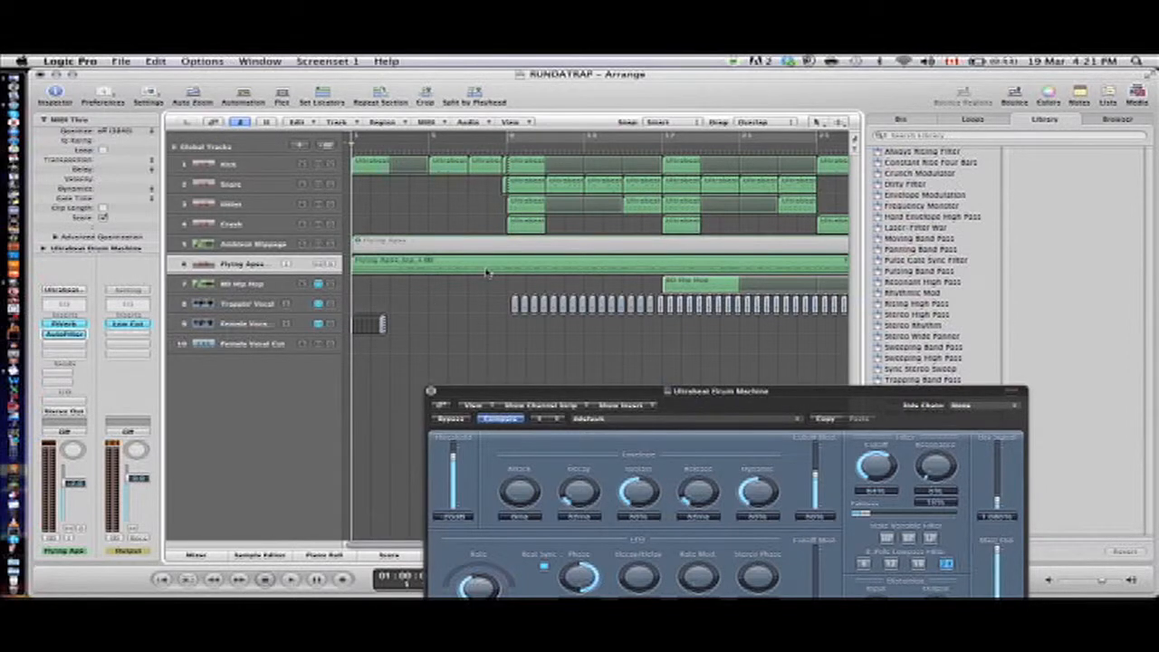
- Show the track automation and set the Flying Apes lane's parameter to AutoFilter Cutoff
key("a")
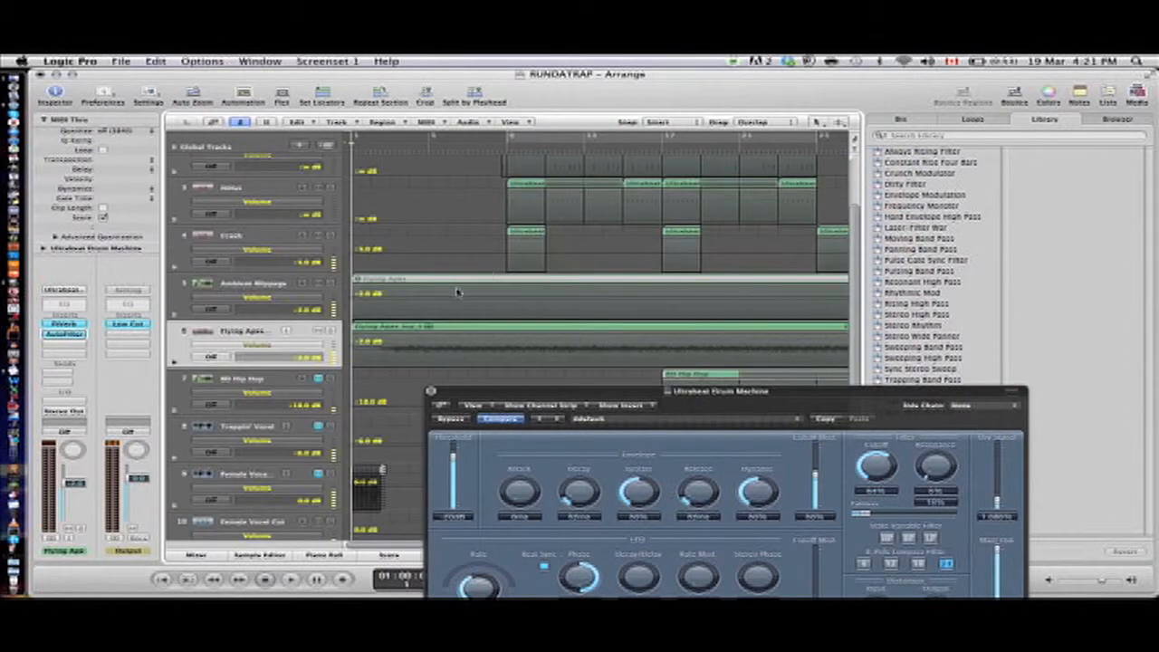
key("ctrl+Right")
key("ctrl+Right")
key("ctrl+Right")
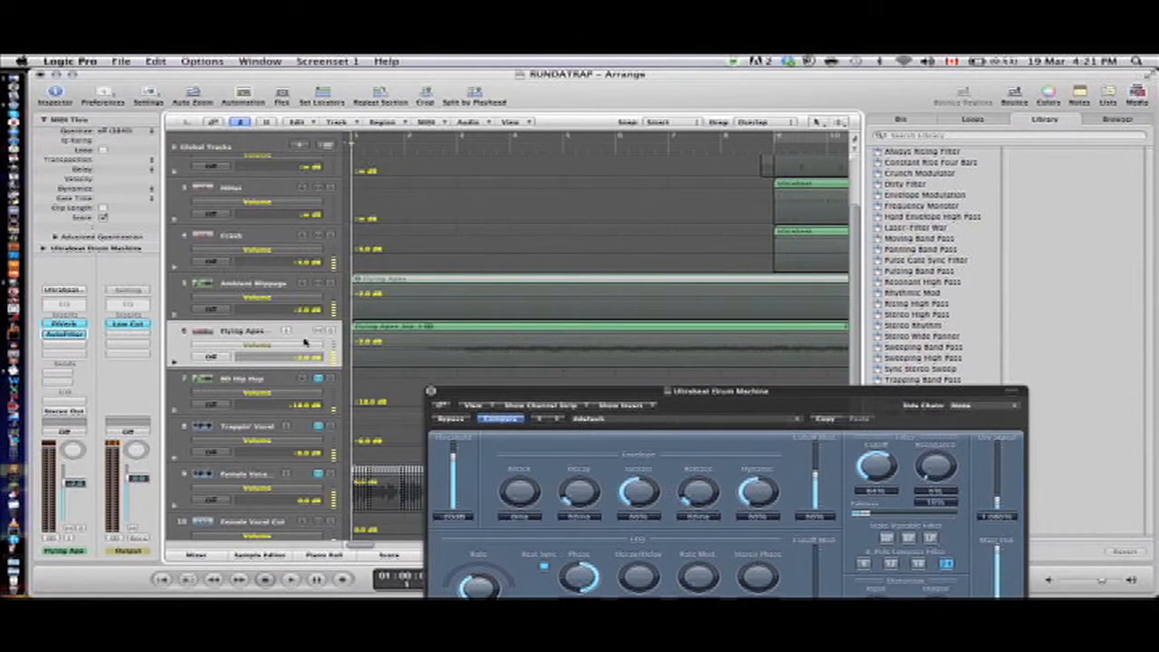
left_click(231, 345)
mouse_move(255, 306)
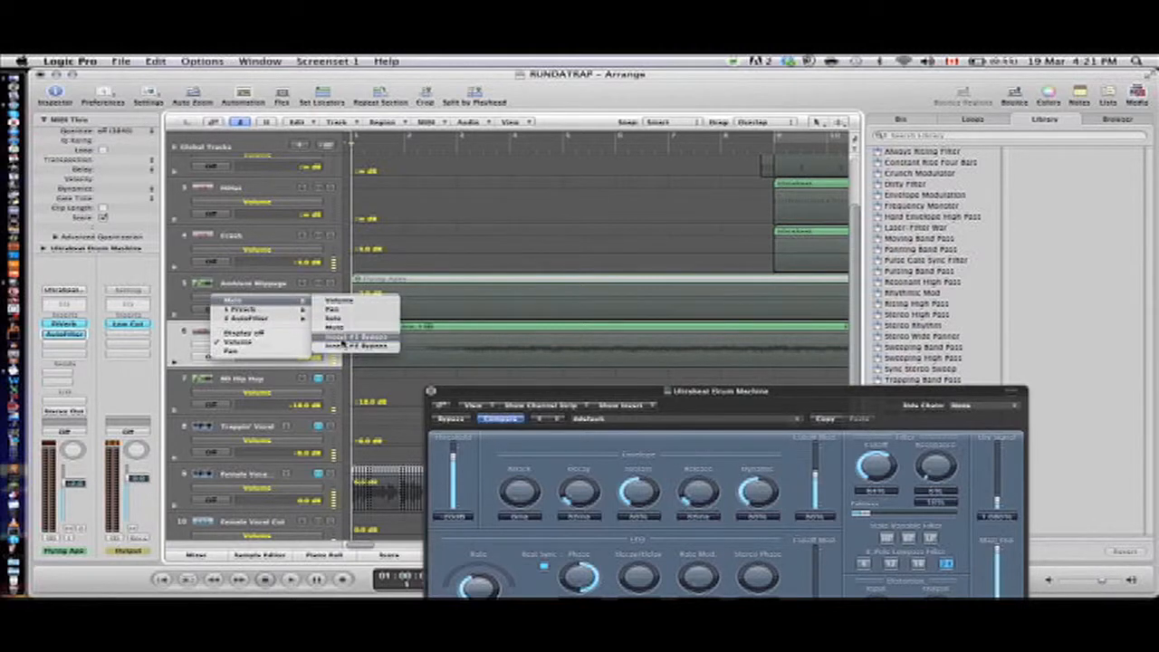
mouse_move(295, 312)
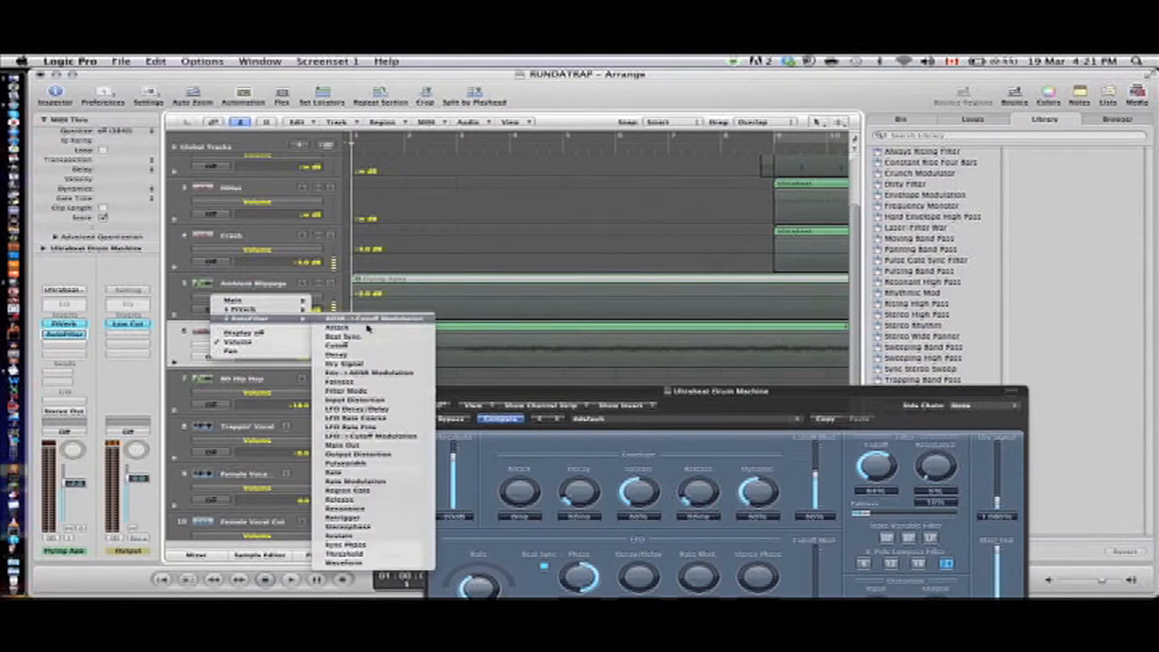
left_click(337, 345)
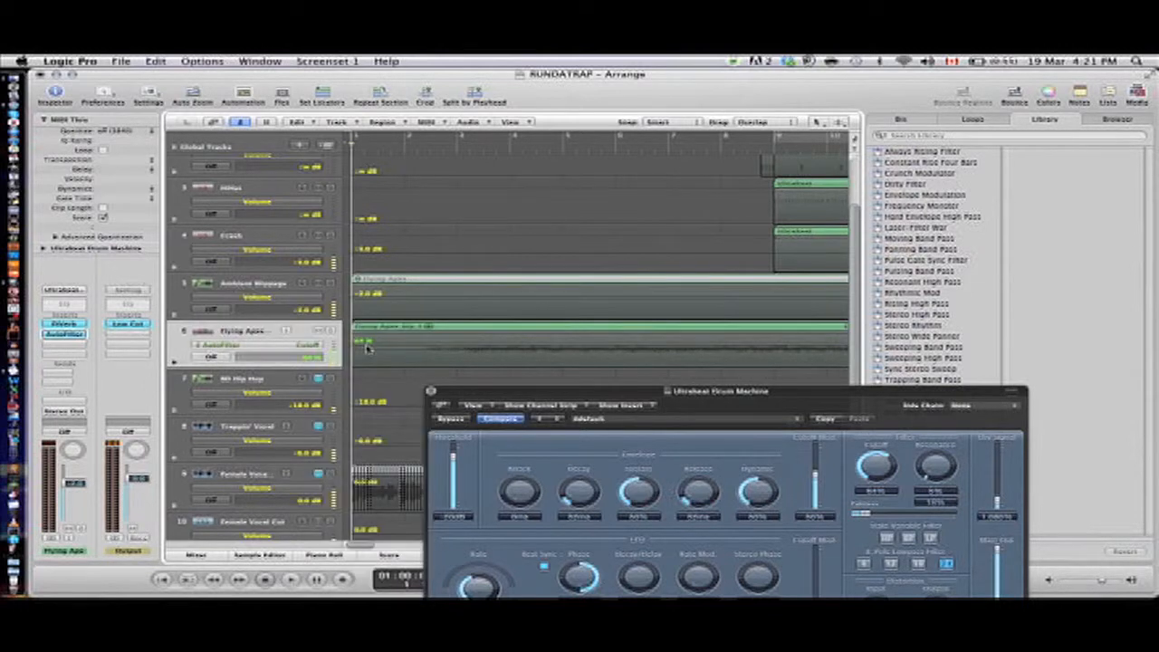
- Try the AutoFilter cutoff at 100% and show the reverb's Dry parameter in the lane before restoring AutoFilter Cutoff
left_click_drag(868, 470, 851, 430)
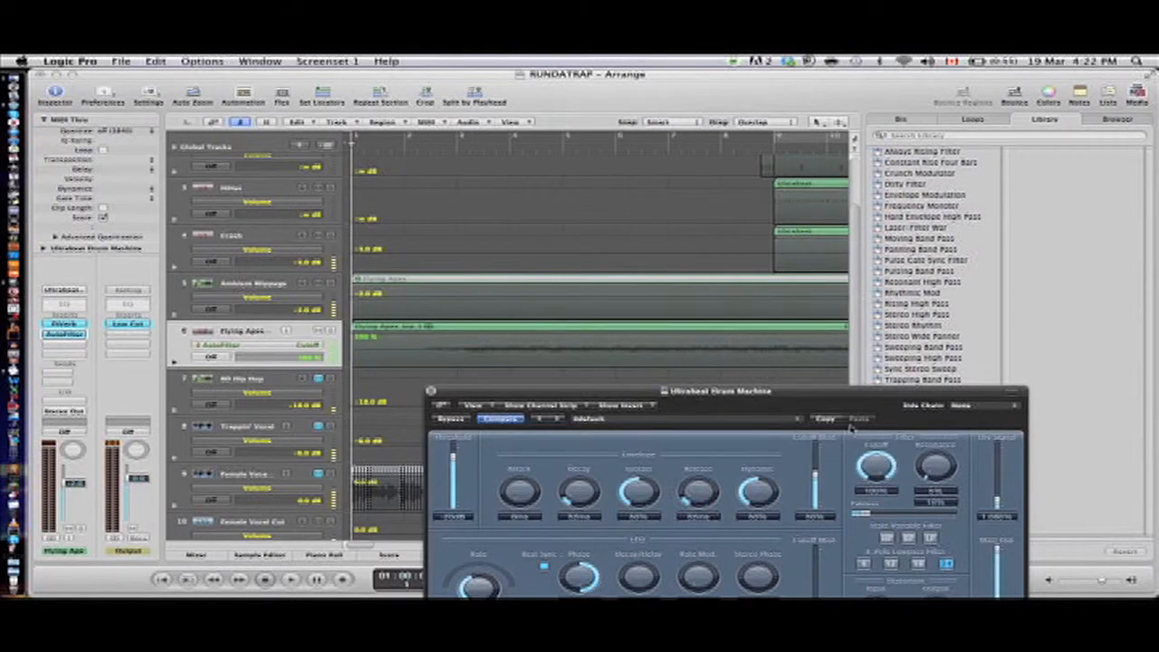
left_click(312, 345)
mouse_move(326, 373)
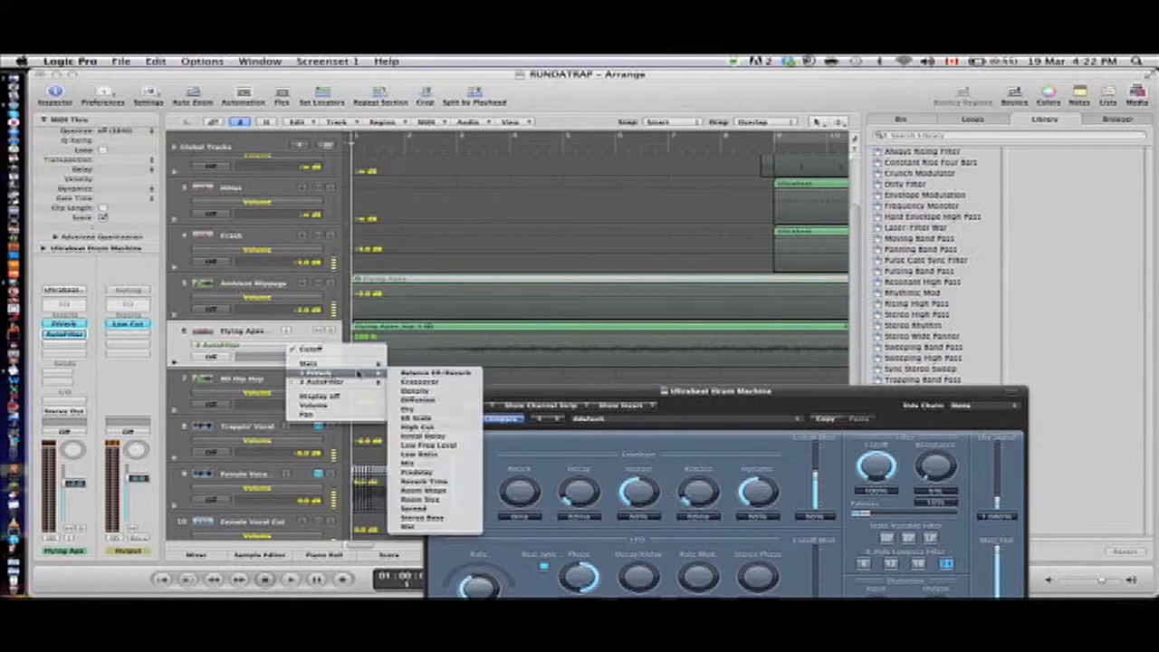
left_click(422, 413)
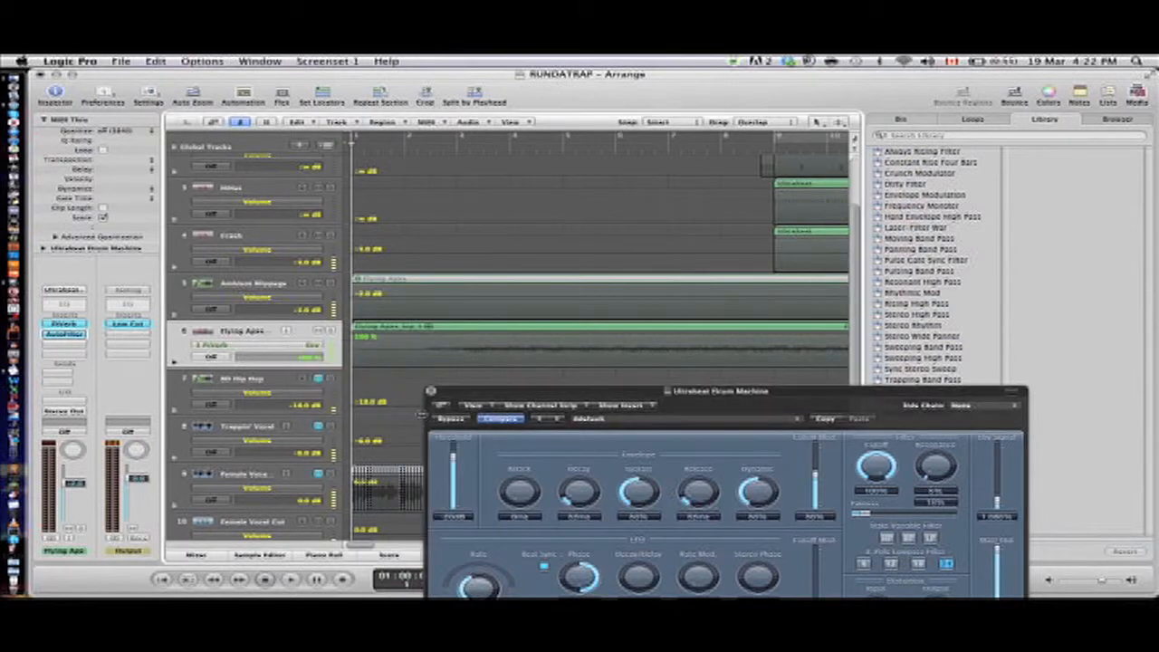
left_click(320, 347)
mouse_move(349, 386)
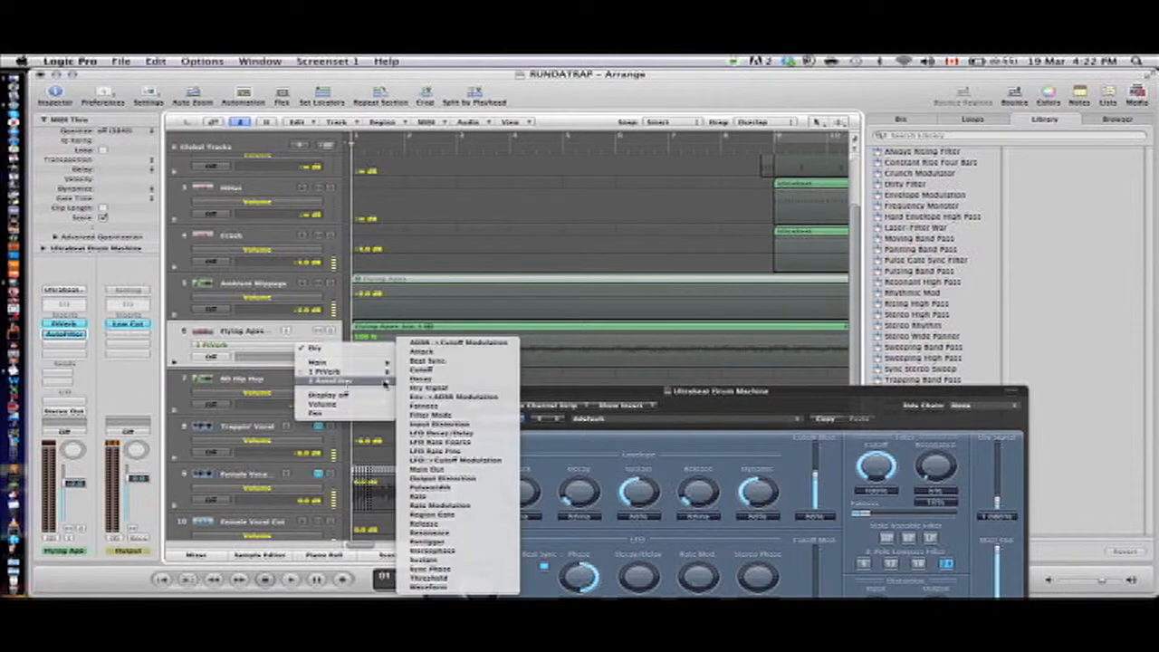
left_click(422, 368)
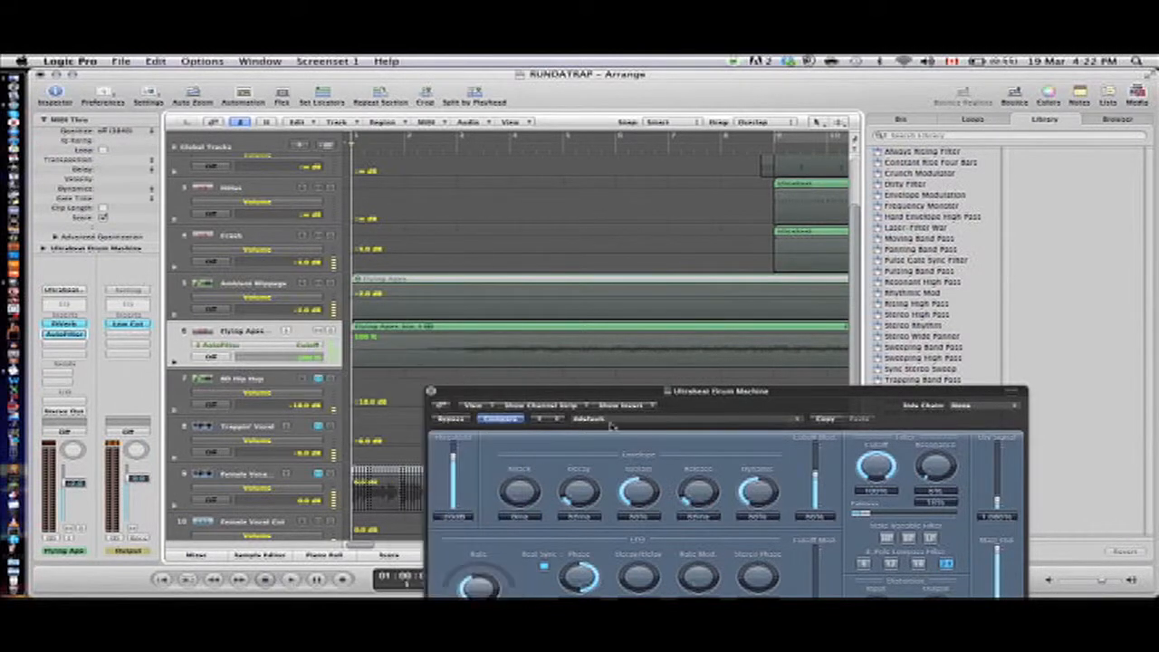
- Set the AutoFilter cutoff to 0% and the Flying Apes track's automation mode to Read
left_click_drag(886, 458, 887, 580)
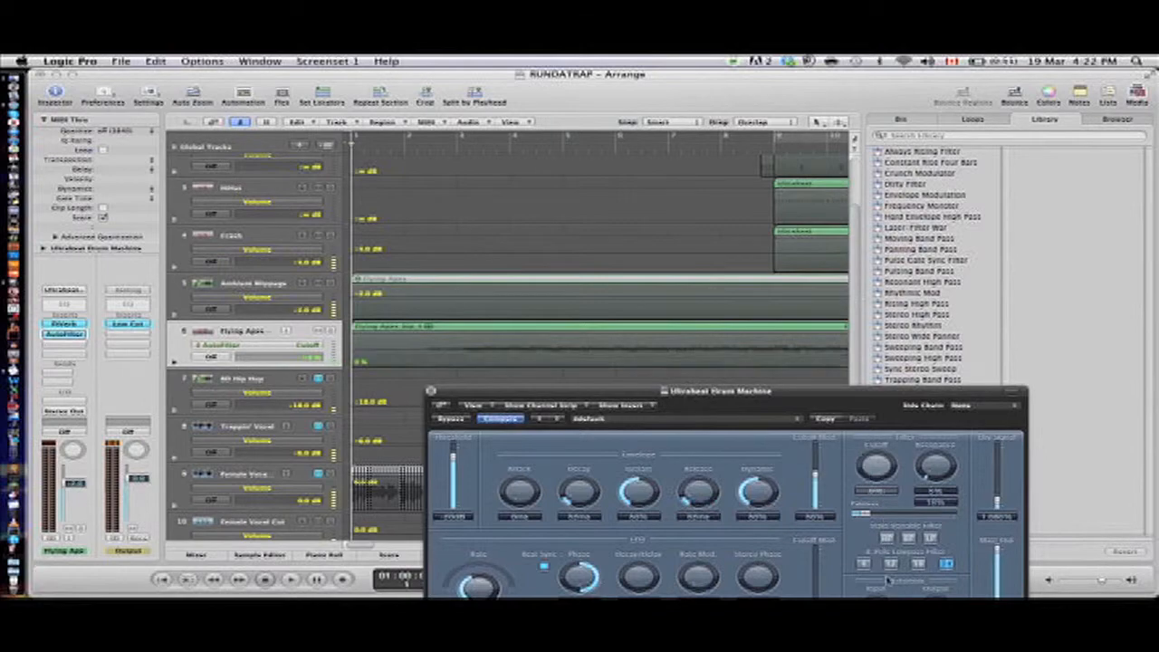
left_click_drag(588, 398, 412, 421)
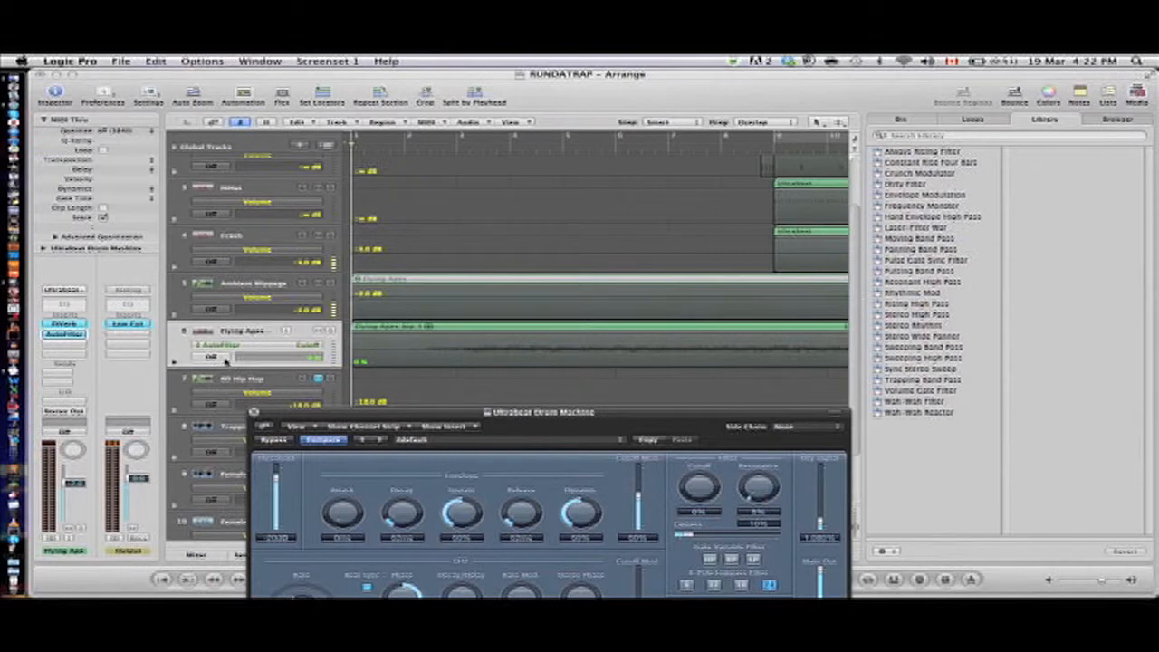
left_click(217, 360)
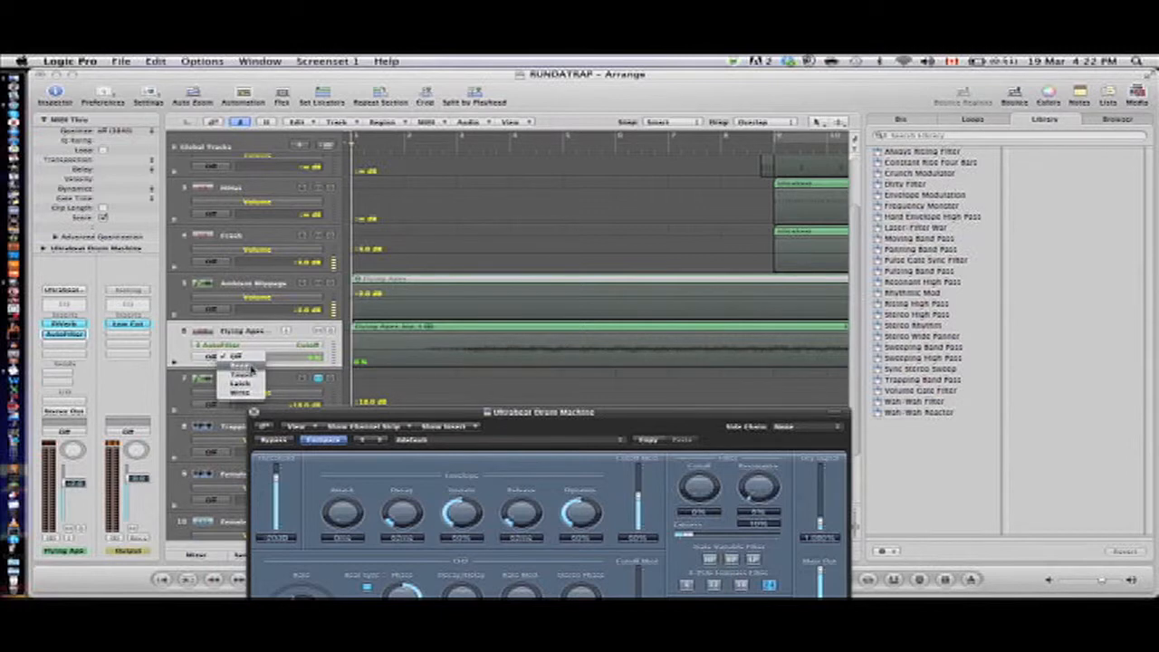
left_click(240, 366)
left_click(370, 350)
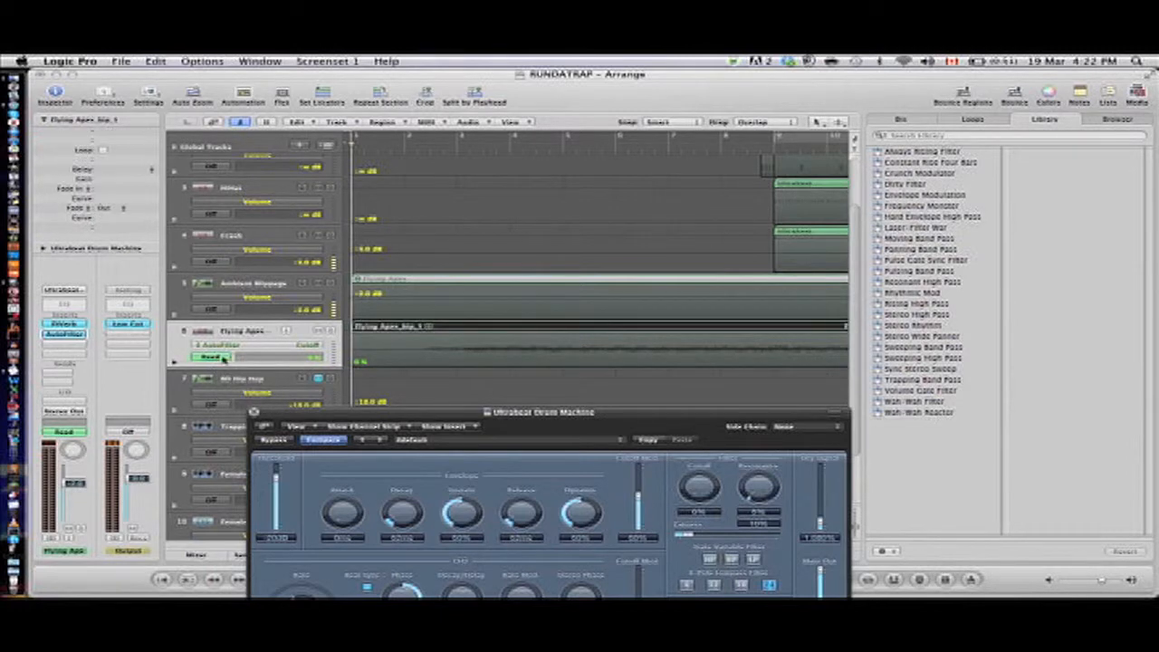
- Review the automation modes of the Kick track and choose Read
scroll(217, 360, "up", 5)
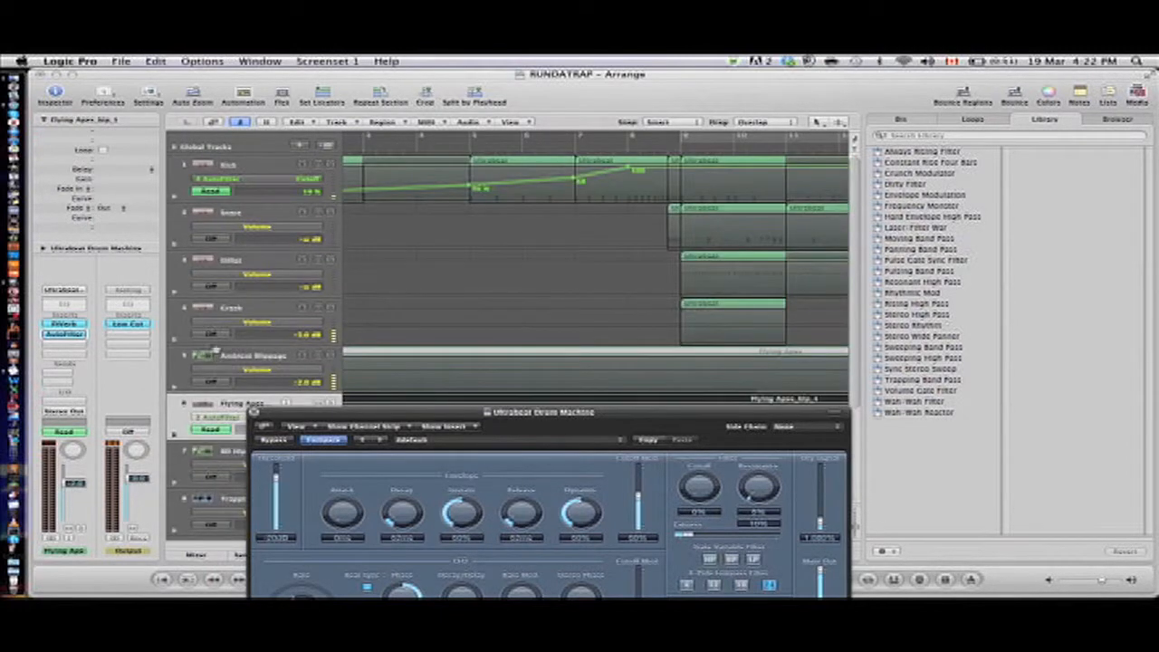
left_click(220, 192)
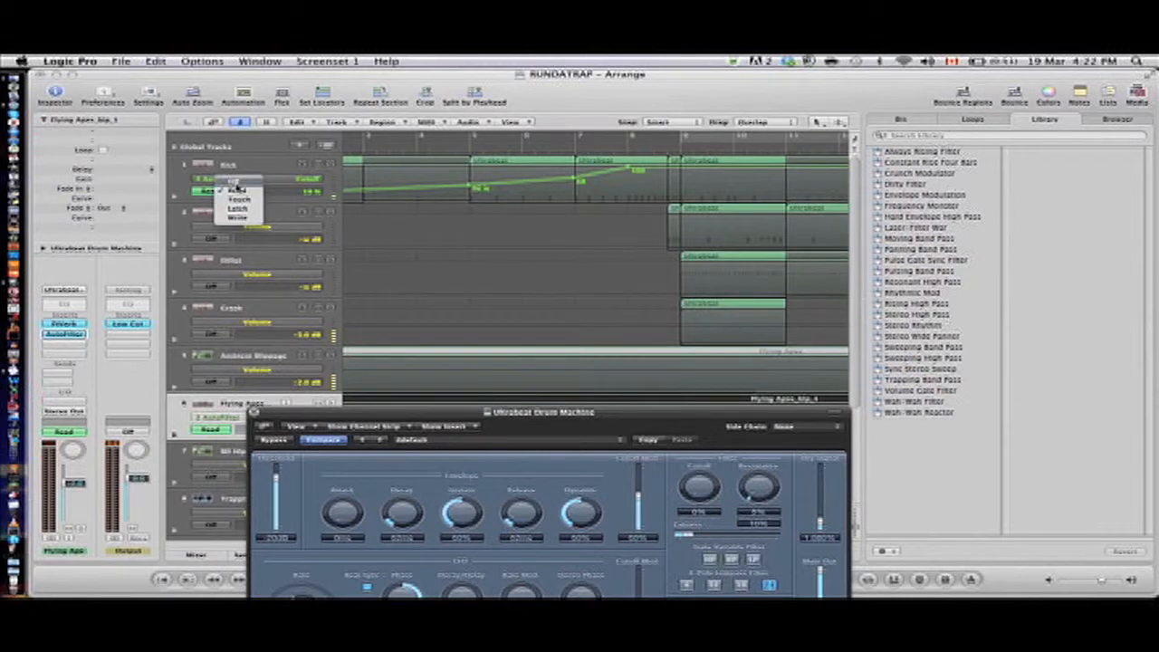
left_click(239, 192)
- Set the Flying Apes track's automation mode to Touch and then change it to Latch
scroll(242, 254, "down", 3)
left_click(224, 288)
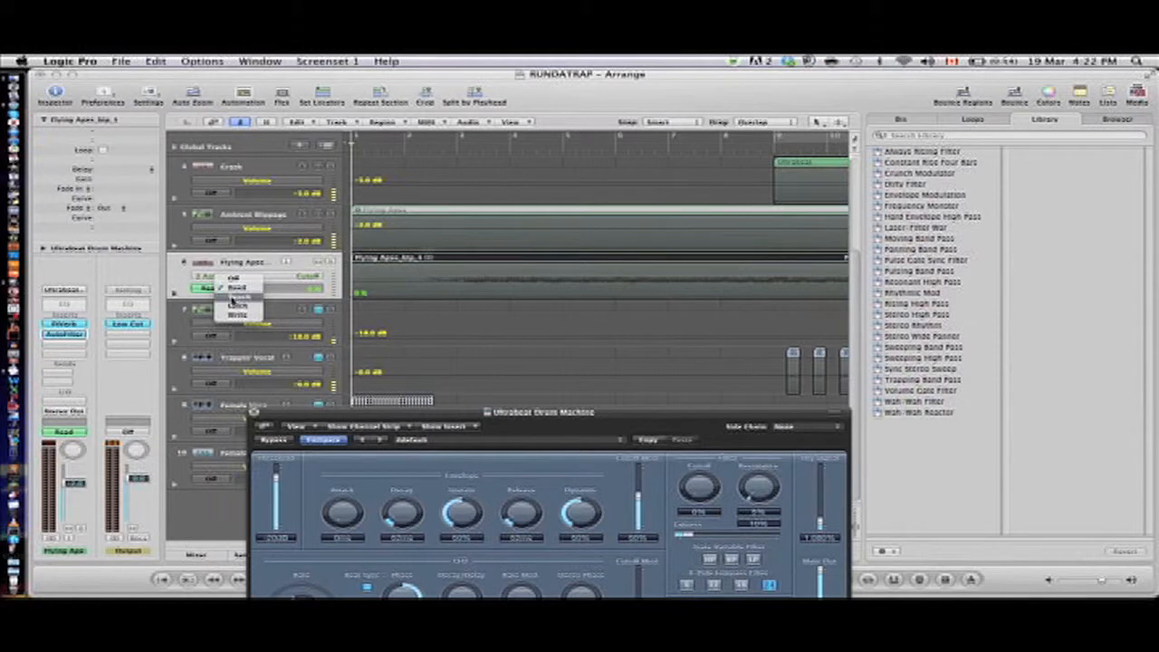
left_click(234, 298)
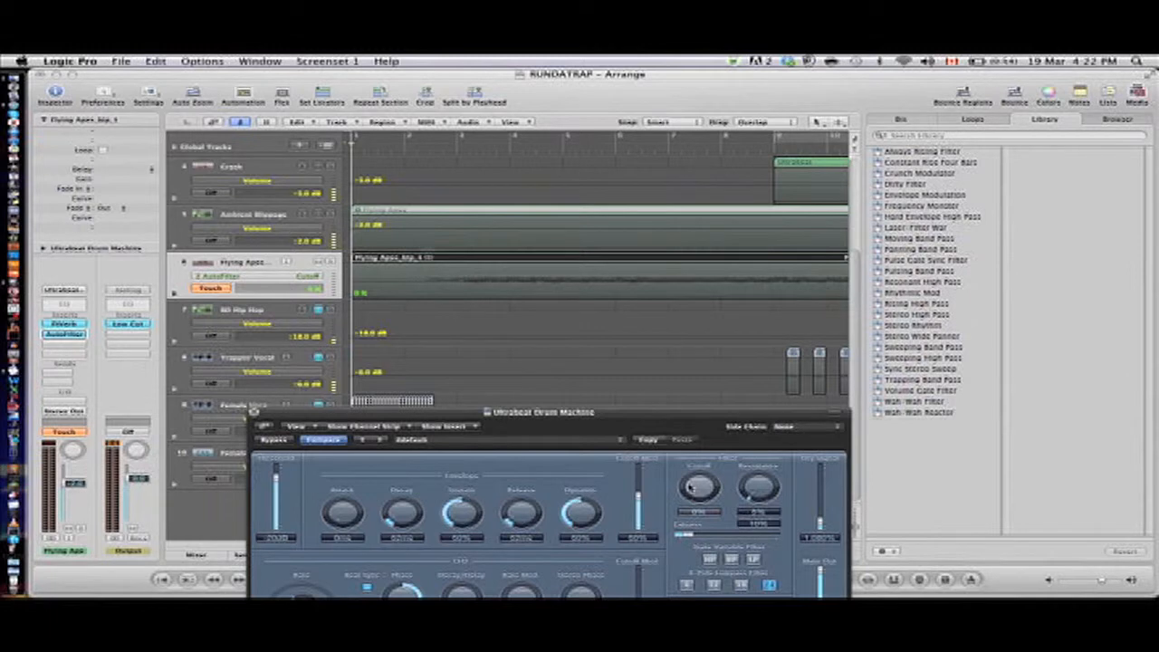
left_click(225, 288)
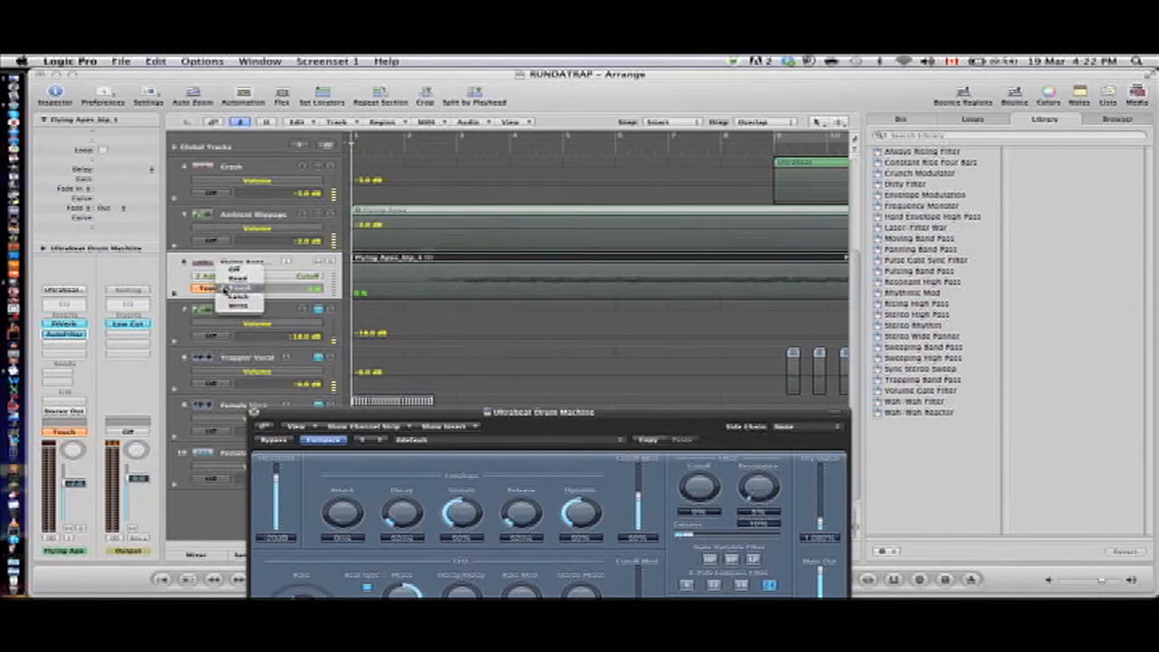
left_click(228, 300)
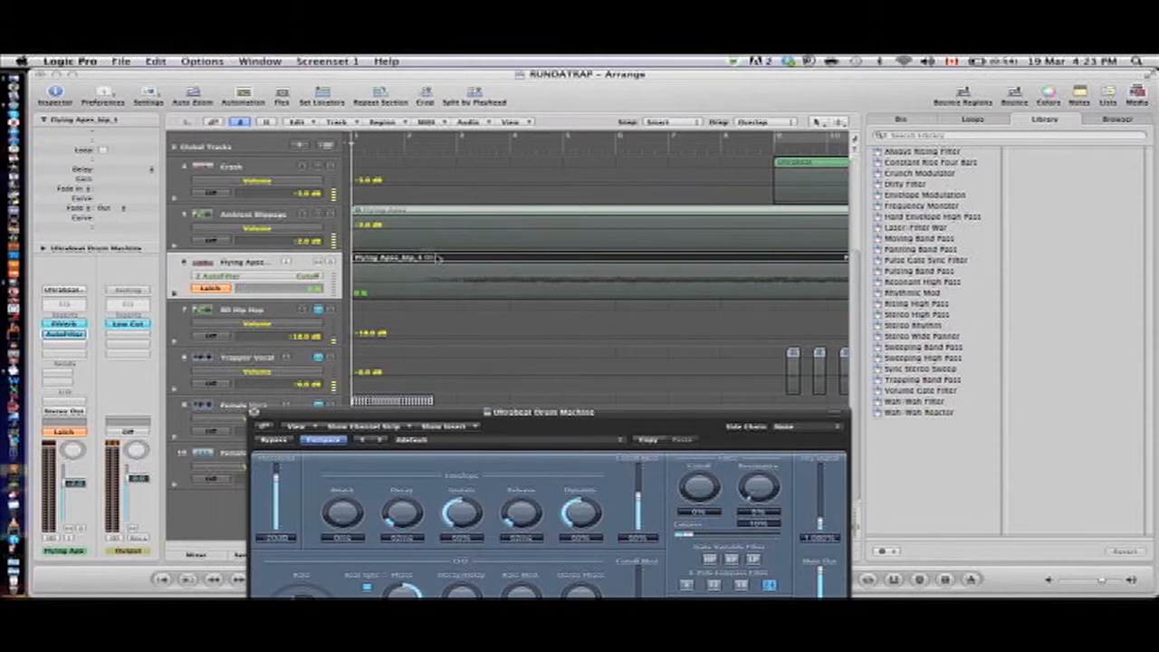
- Try the Write automation mode on the Flying Apes track, accept its warning, and restore Latch
left_click(210, 289)
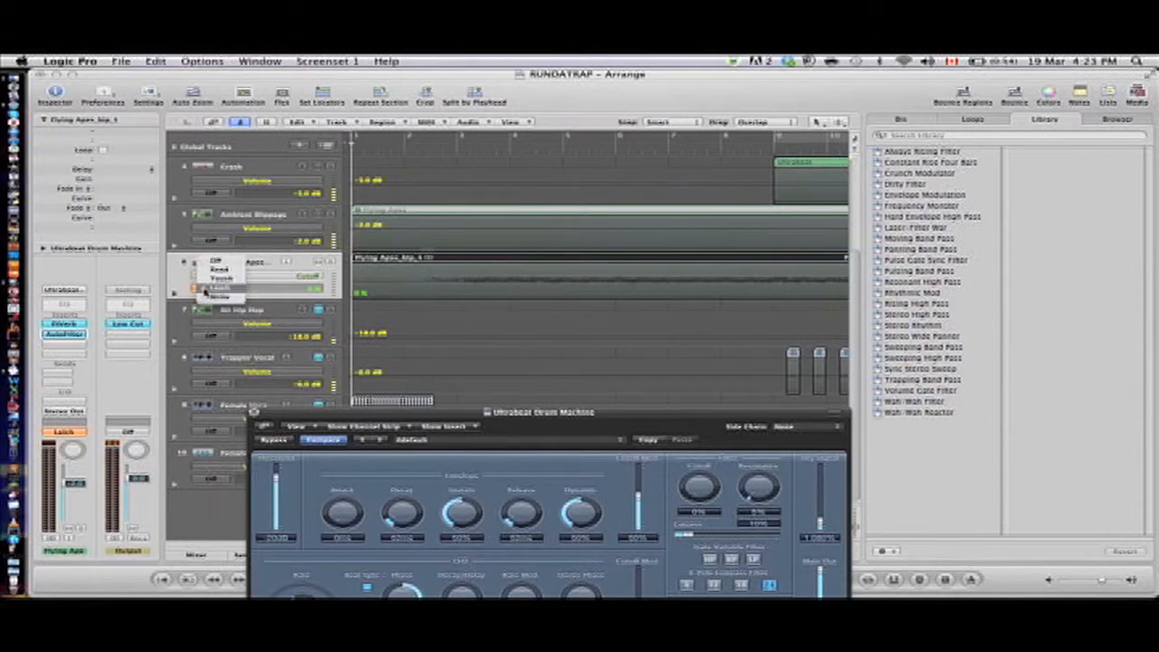
left_click(208, 296)
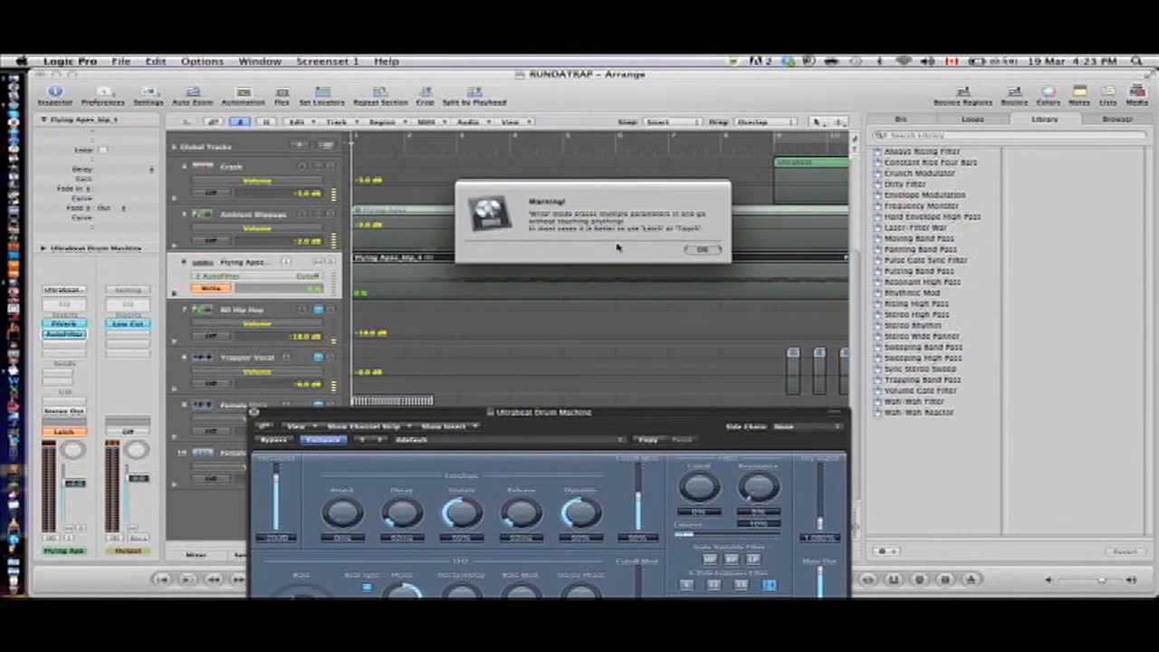
key("Return")
left_click(224, 291)
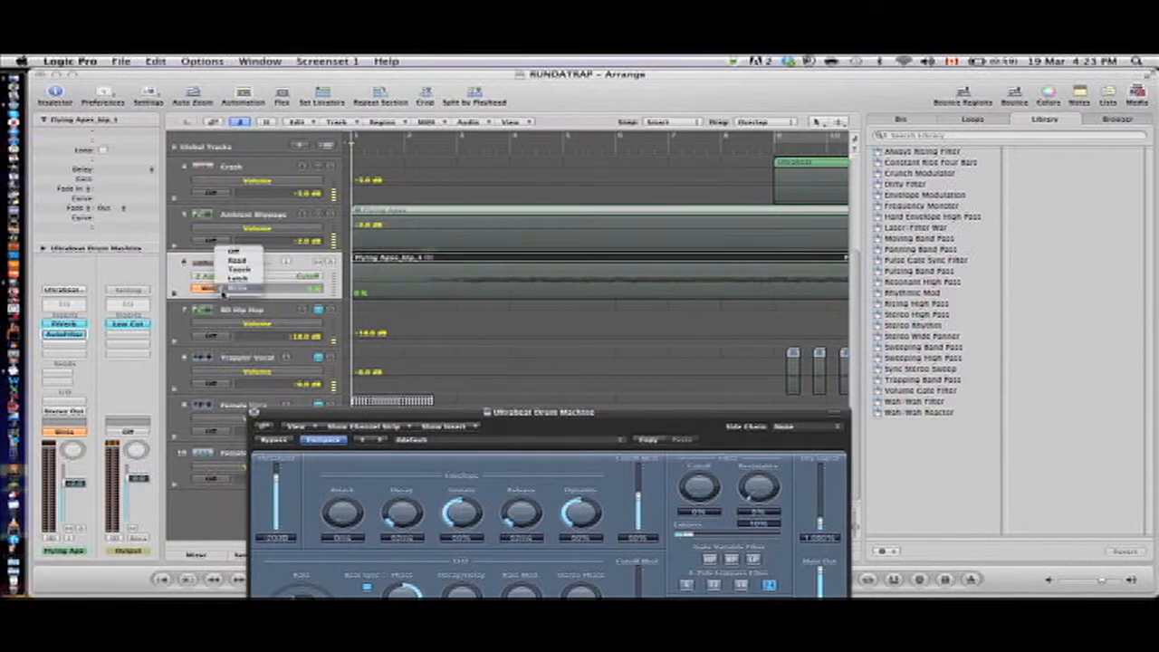
left_click(237, 280)
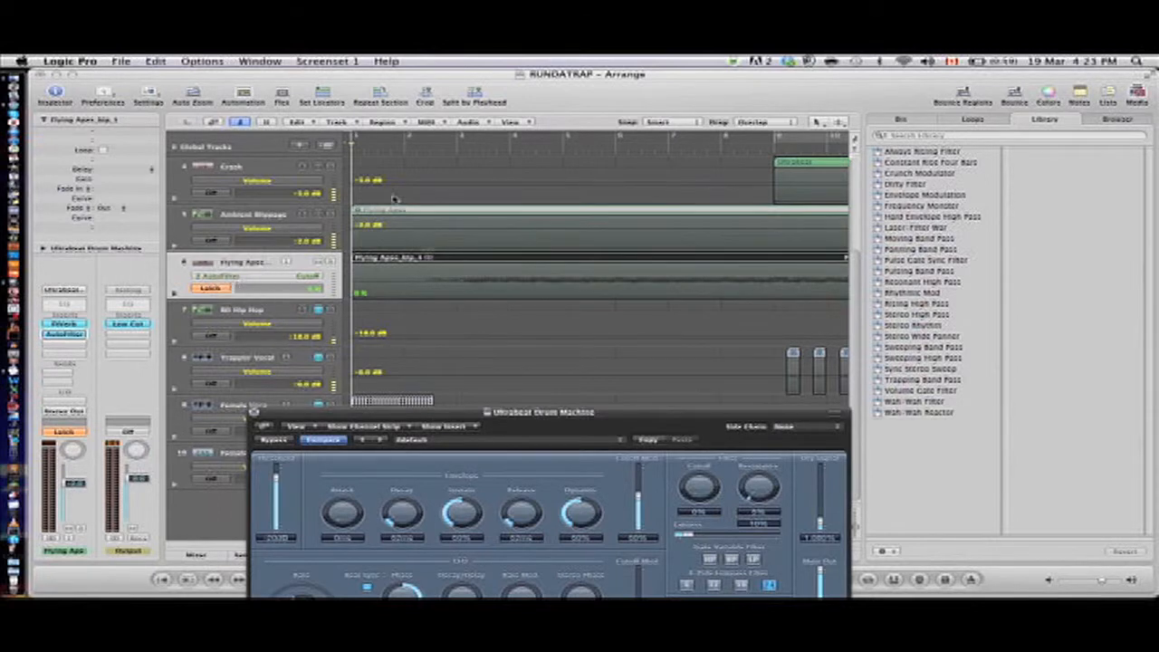
- Record a gradual AutoFilter cutoff rise from 0% to 100% on Flying Apes in Latch mode from bar 1, then erase the recorded points
left_click_drag(419, 153, 327, 146)
key("XF86AudioRaiseVolume")
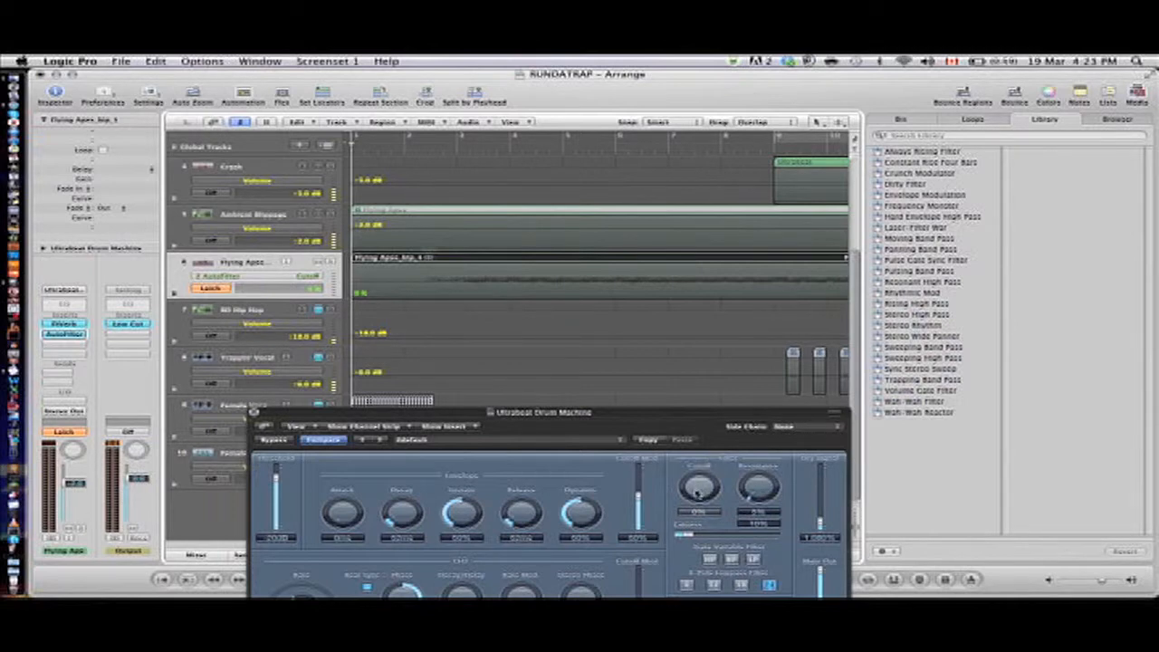
key("space")
mouse_move(697, 491)
left_mouse_down()
mouse_move(699, 437)
mouse_move(741, 361)
left_mouse_up()
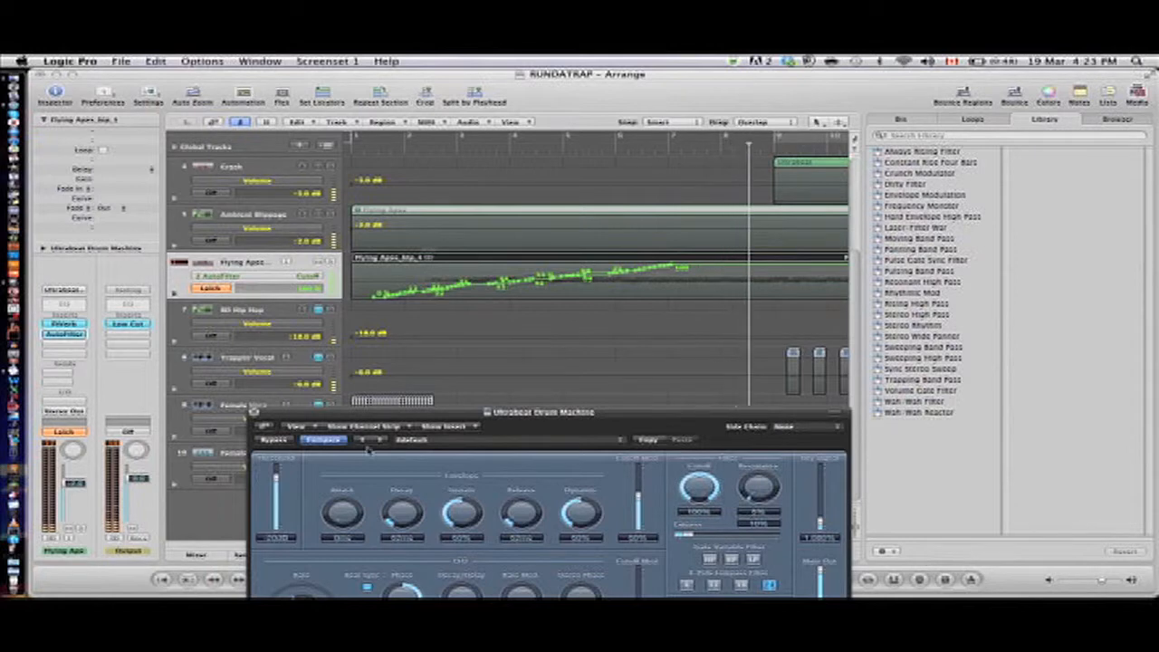
key("space")
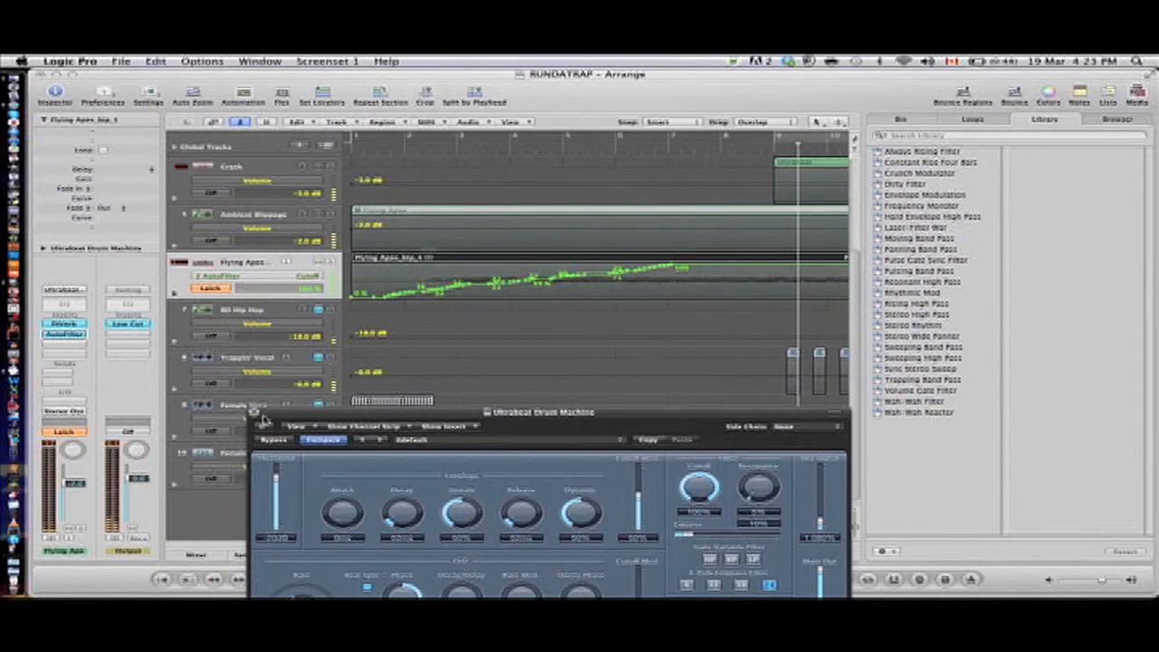
left_click(254, 412)
left_click_drag(676, 265, 359, 269)
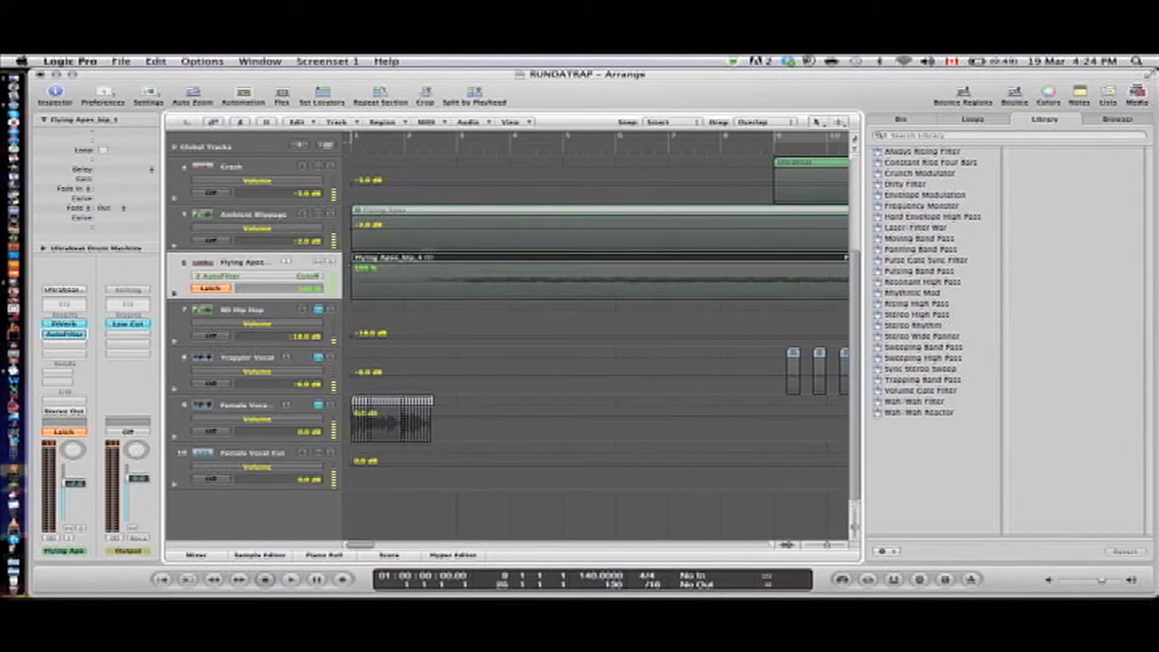
- Record repeated AutoFilter cutoff dips from 100% on Flying Apes in Touch mode, then erase them and lower the cutoff line to 0%
left_click(209, 288)
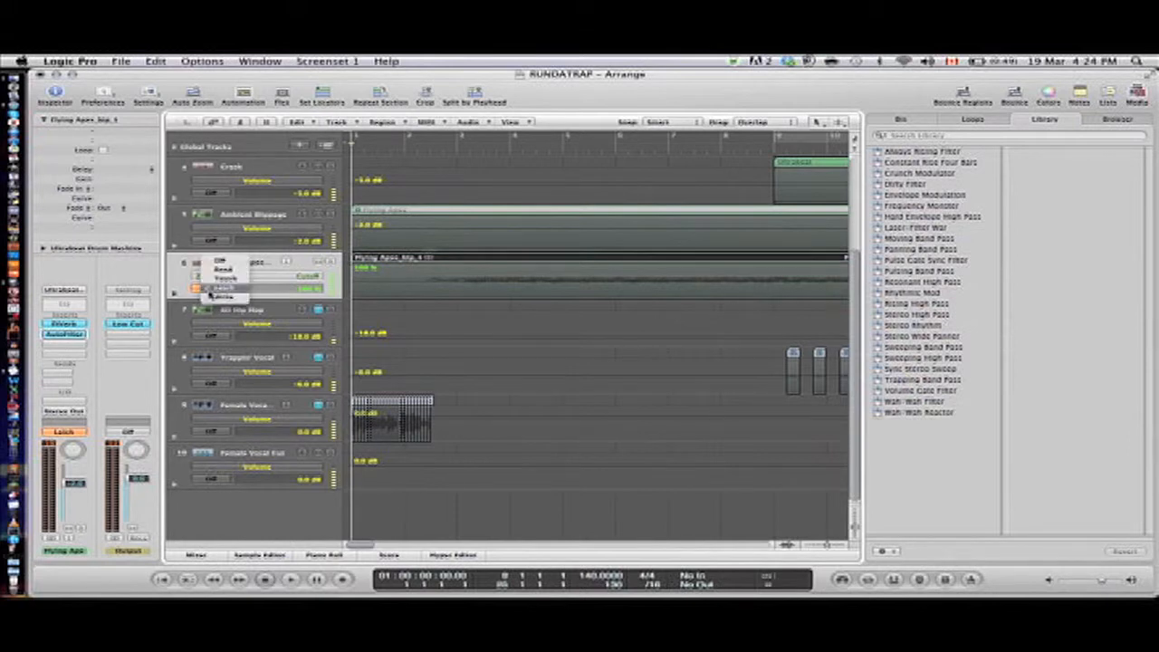
left_click(212, 278)
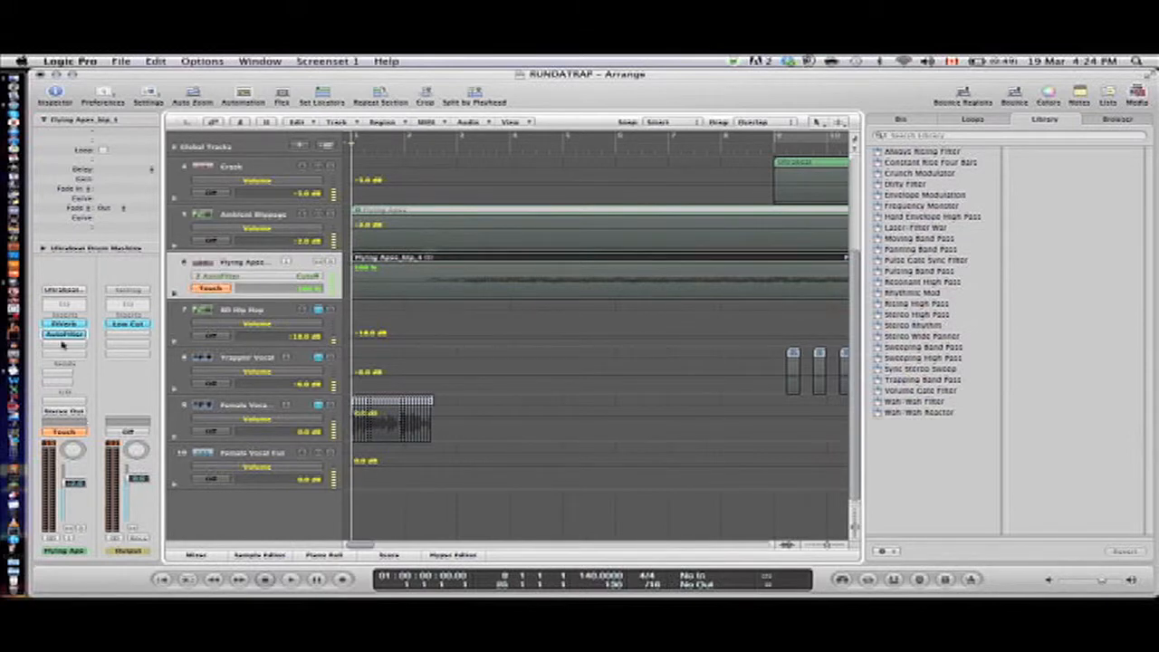
left_click(63, 334)
key("space")
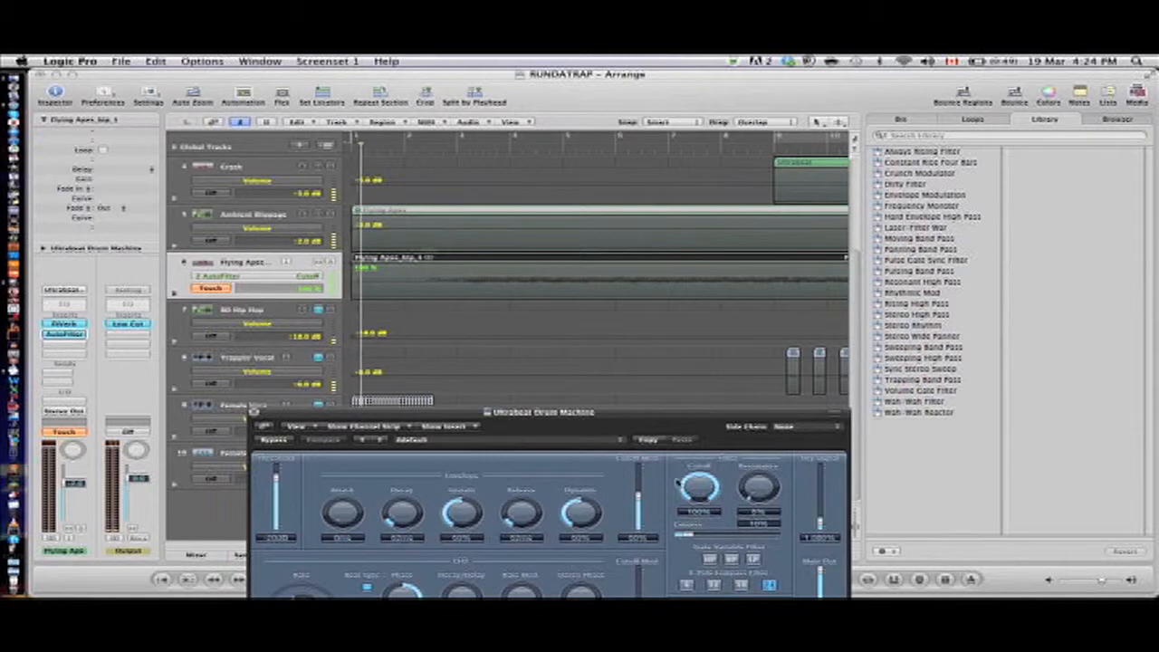
left_click_drag(700, 486, 686, 548)
left_click_drag(700, 486, 691, 560)
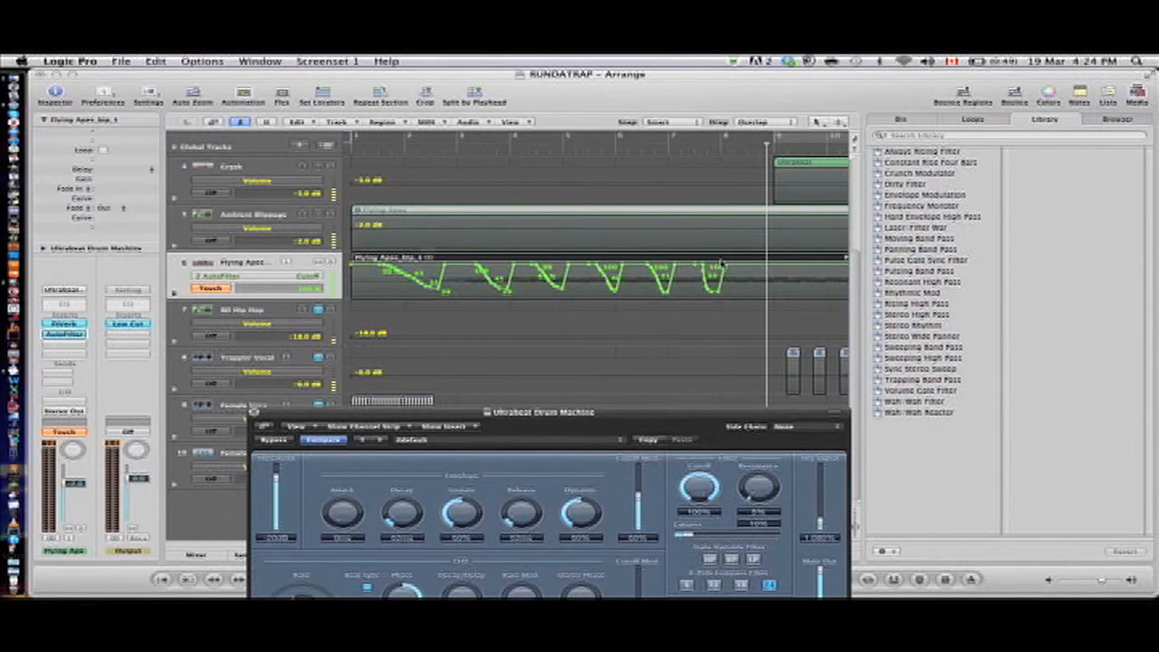
mouse_move(727, 268)
left_mouse_down()
mouse_move(295, 258)
mouse_move(353, 281)
mouse_move(342, 323)
left_mouse_up()
left_click(255, 412)
- Set the Flying Apes track to Read and draw a stepped cutoff ramp from 0% at bar 1 to 100% at about bar 8
left_click(220, 290)
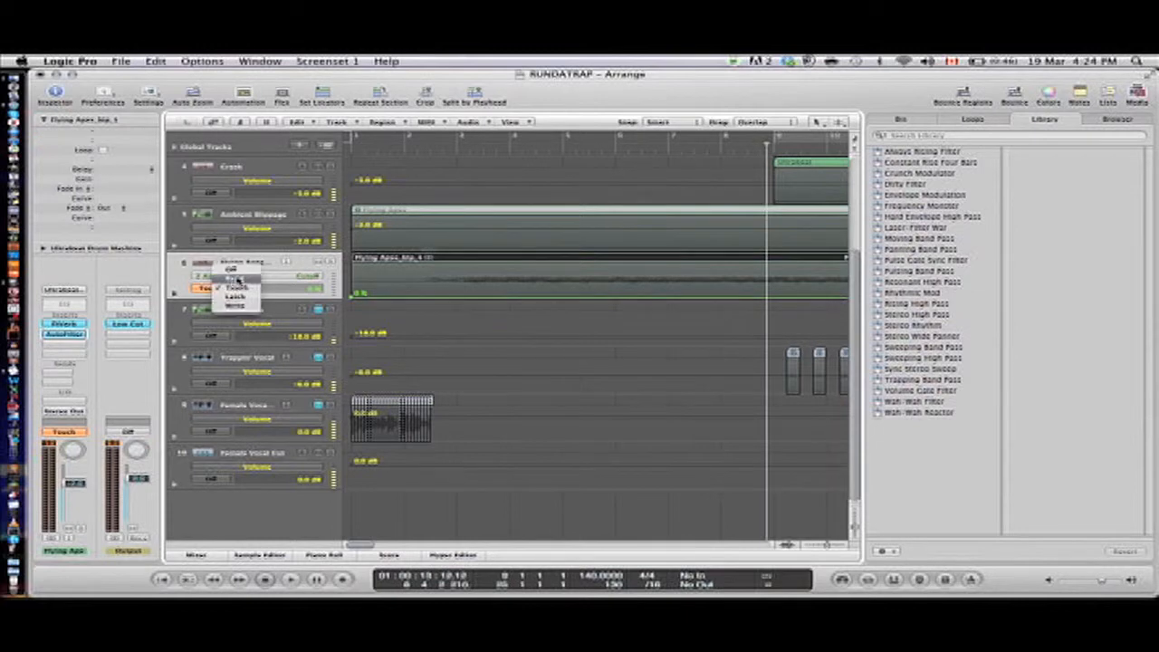
left_click(233, 279)
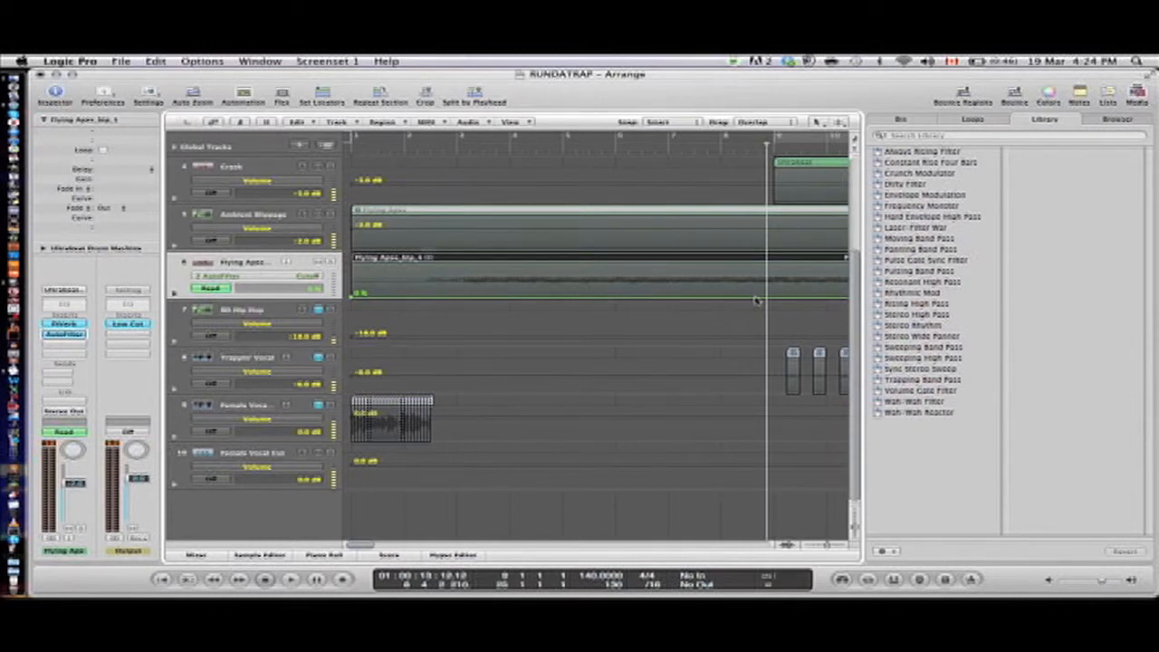
left_click_drag(757, 300, 733, 269)
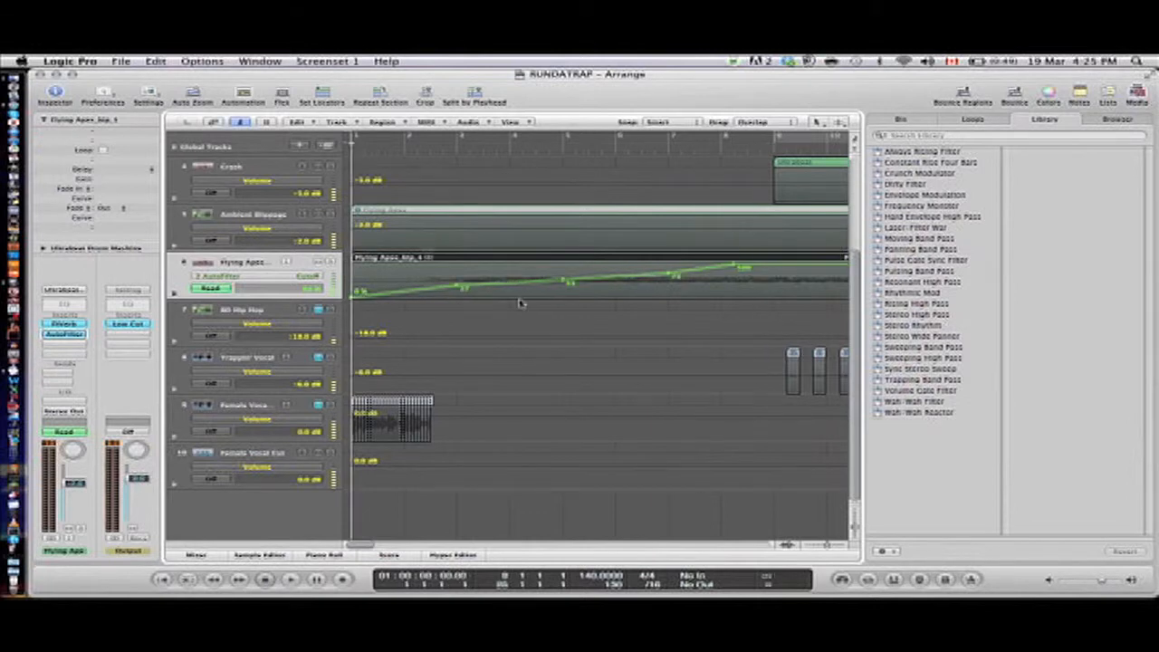
- Play the whole arrangement from the start past bar 9 to hear the Kick and Flying Apes cutoff ramps together
key("ctrl+Left")
key("ctrl+Left")
key("ctrl+Left")
key("ctrl+Left")
scroll(595, 328, "up", 4)
key("space")
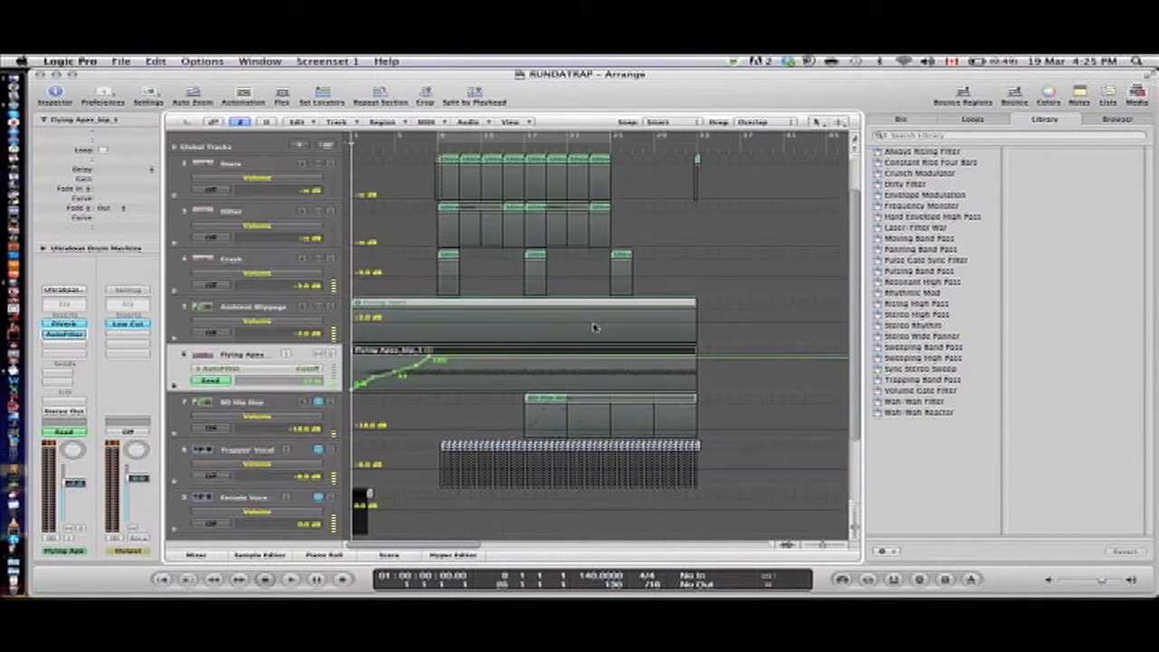
scroll(595, 328, "up", 2)
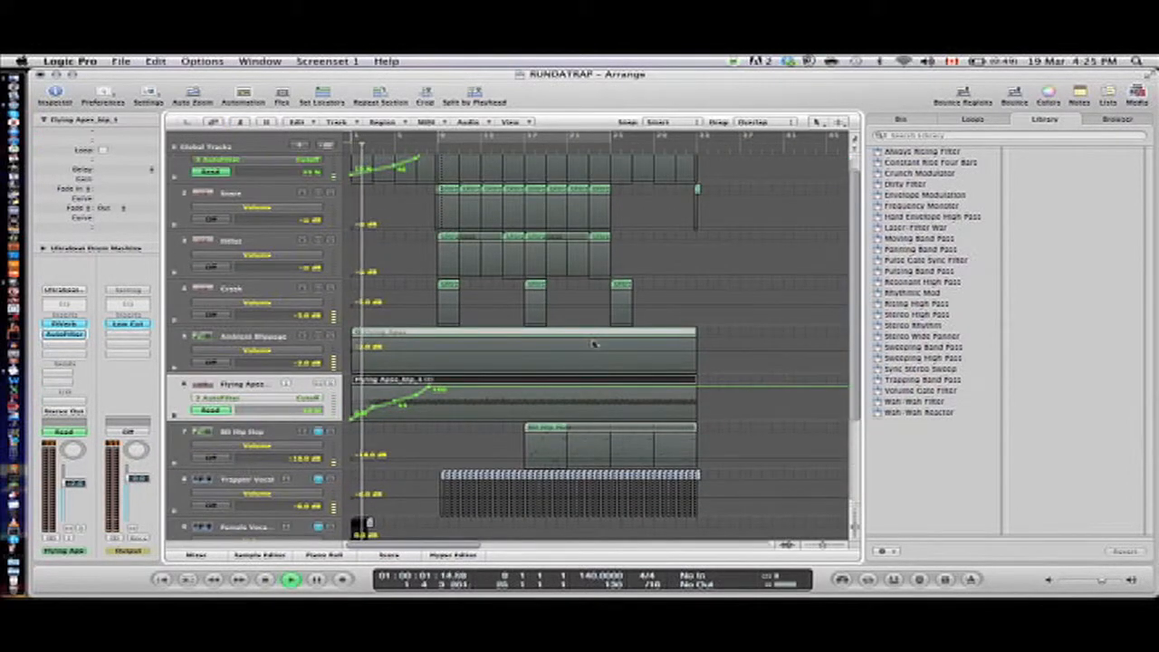
scroll(593, 344, "up", 1)
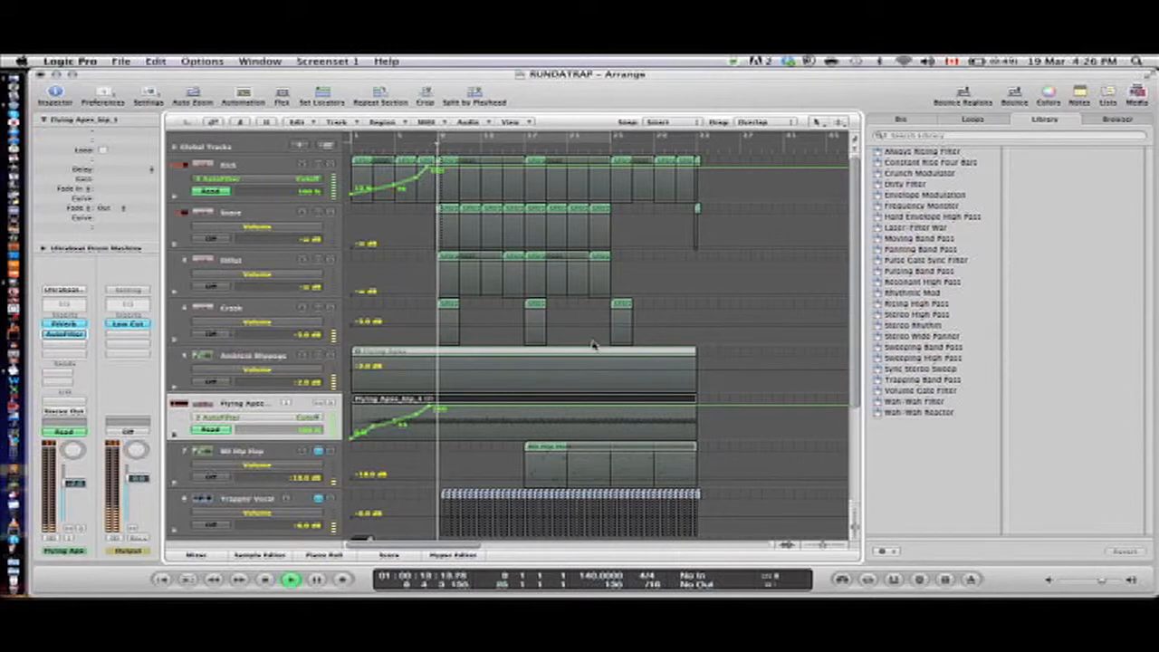
key("space")
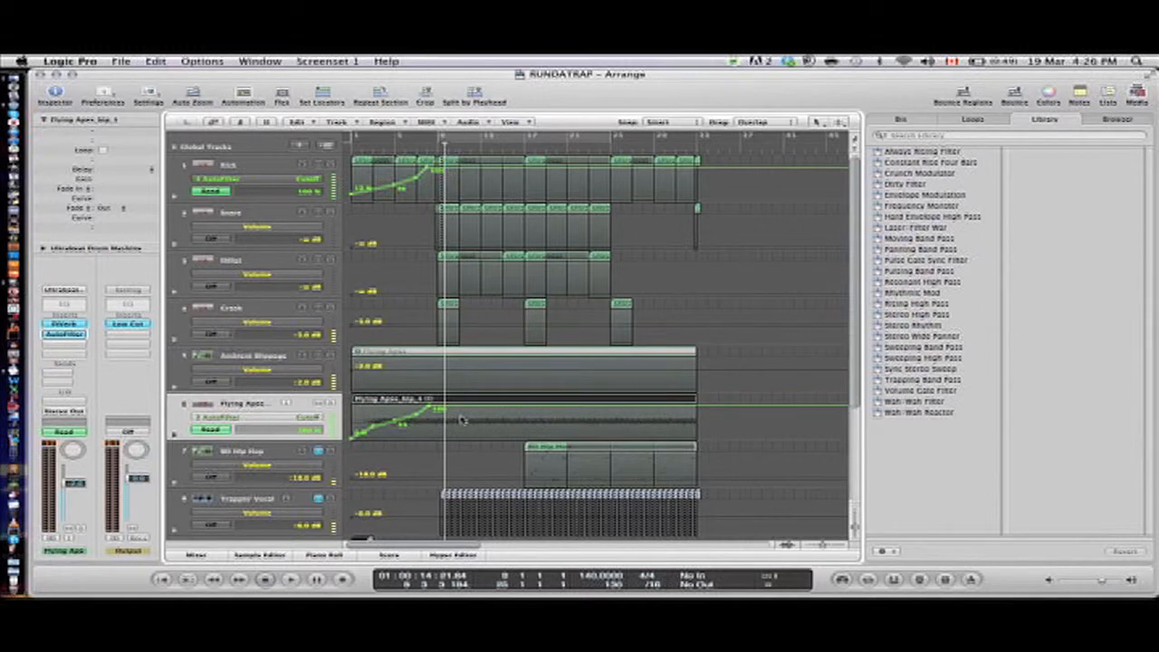
- Show Volume in the Flying Apes automation lane, draw a fade-in from bar 1 to about bar 8, and play it back
left_click(317, 418)
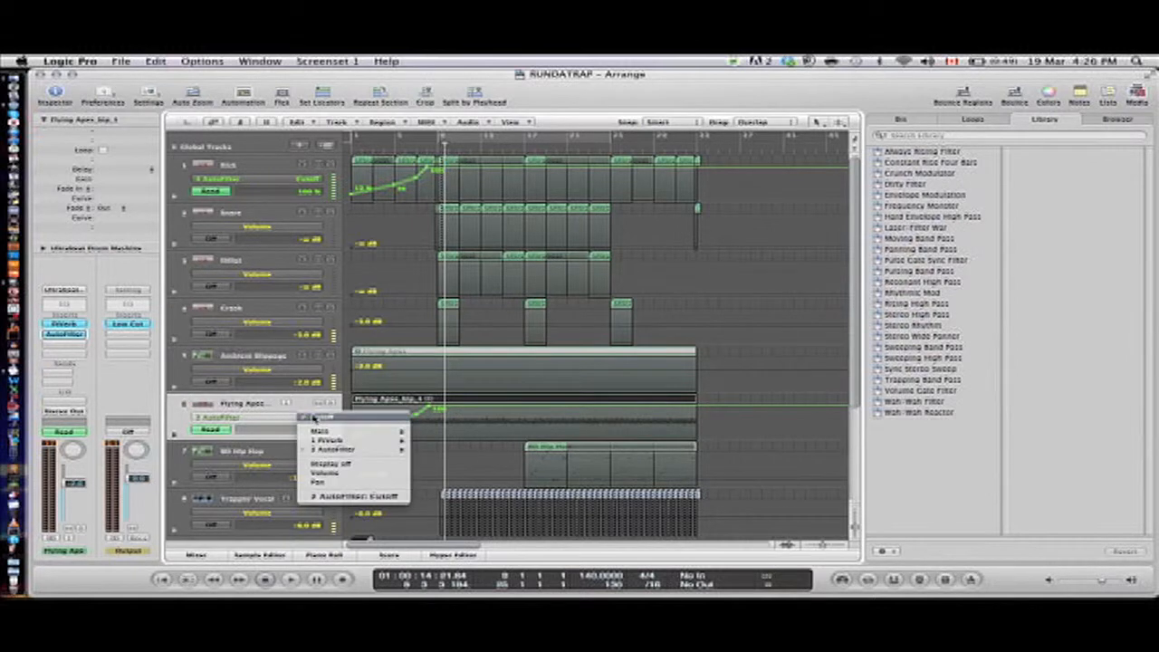
left_click(340, 474)
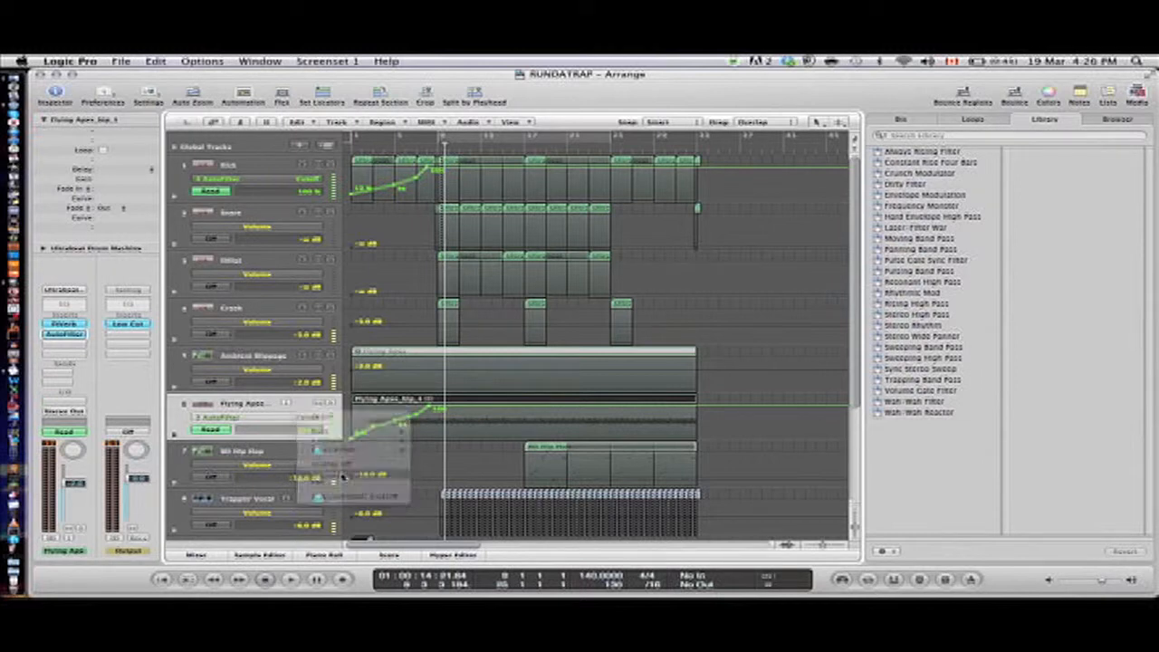
left_click(426, 417)
left_click_drag(351, 418, 351, 471)
key("space")
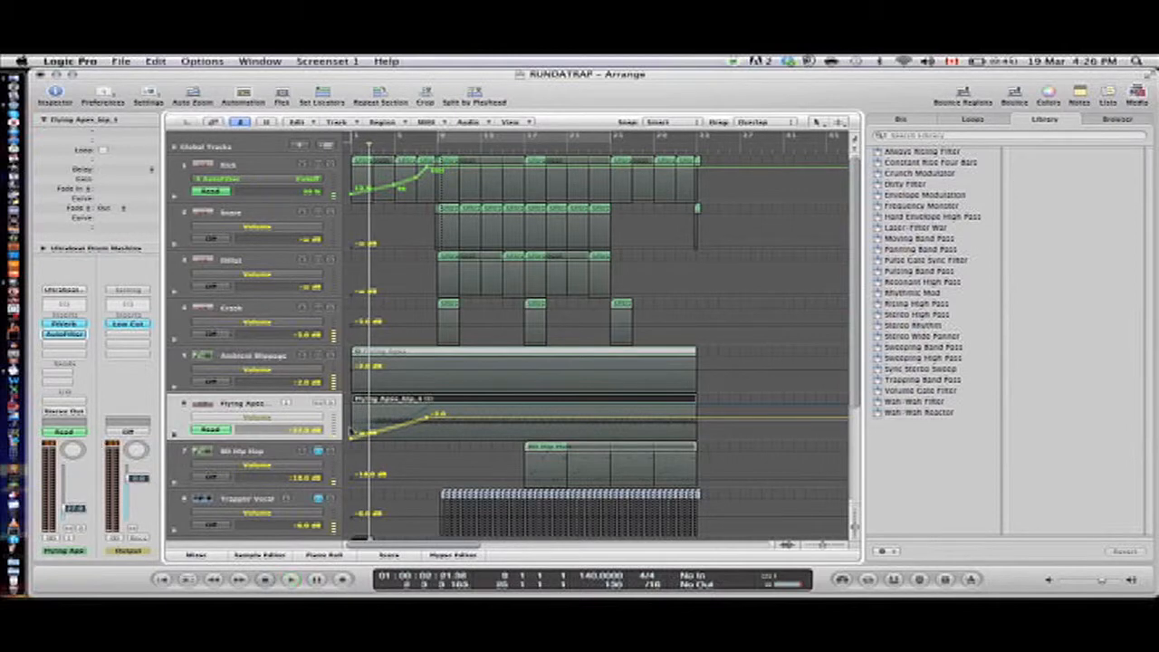
- Remove the volume fade-in points from the Flying Apes track and open the lane's parameter choices
left_click_drag(428, 418, 354, 419)
left_click(353, 420)
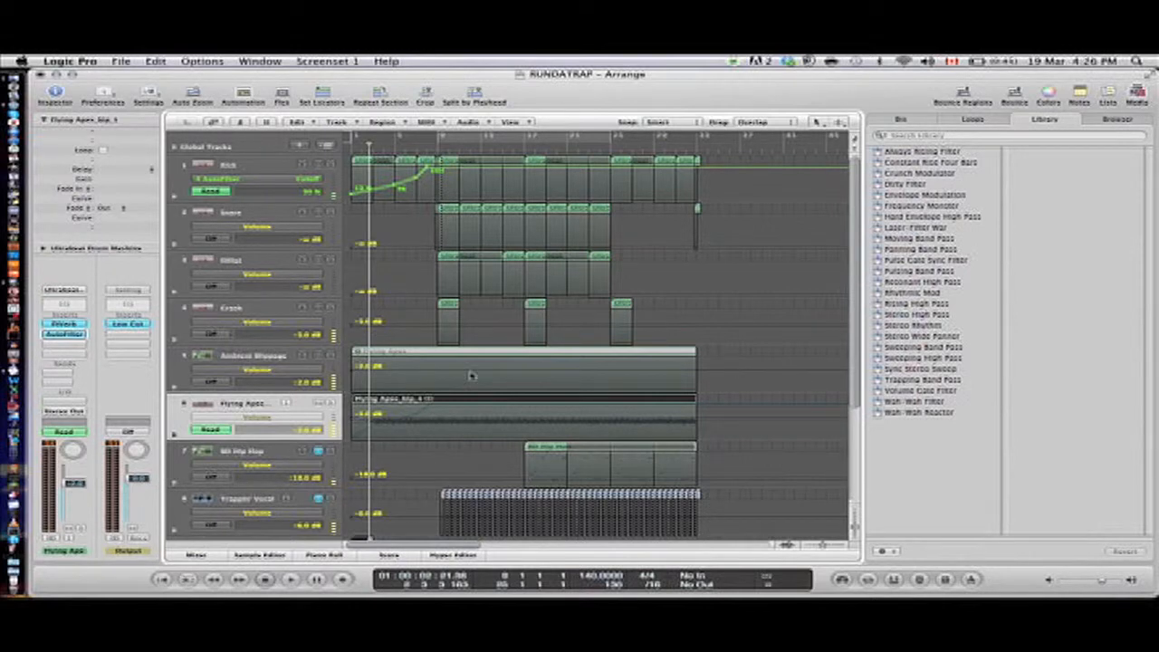
left_click(295, 416)
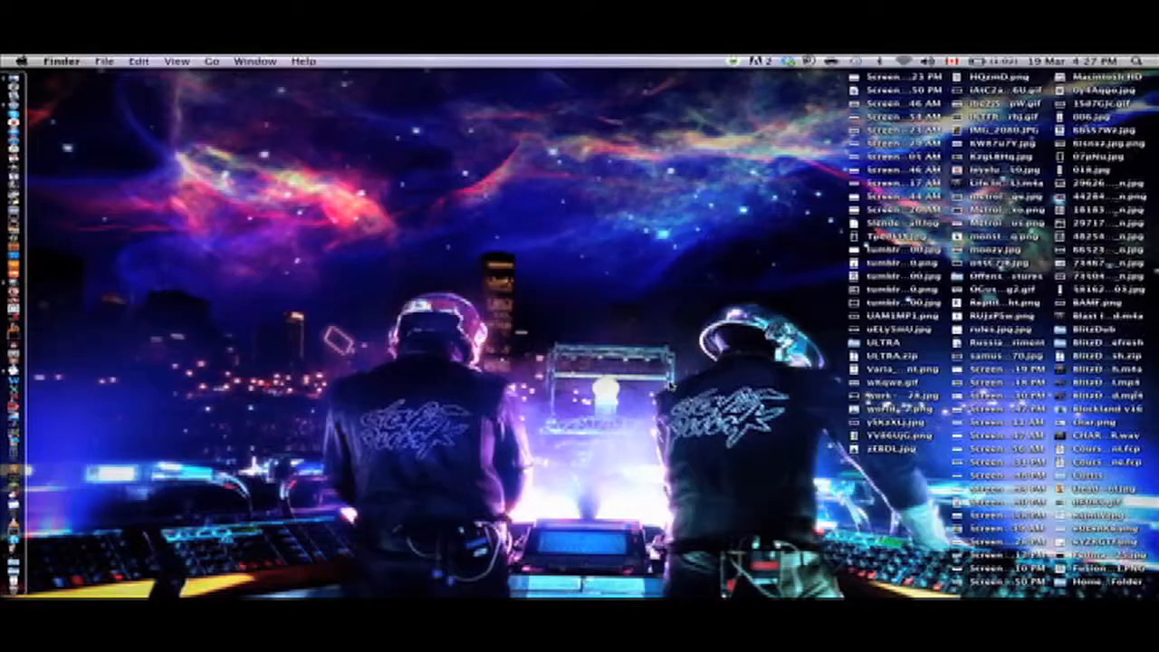